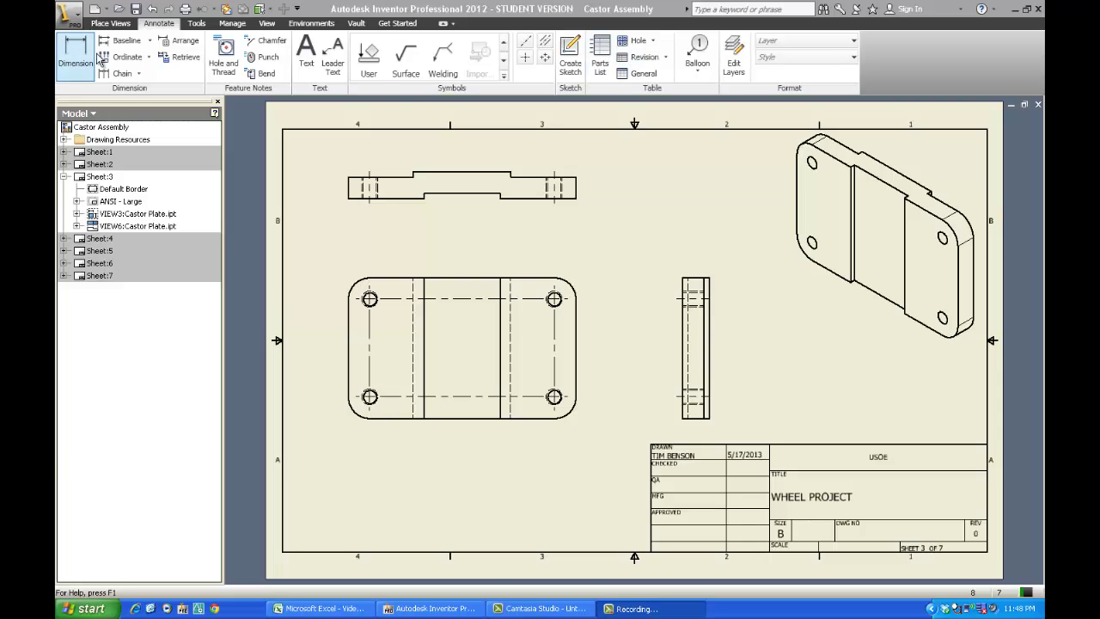
{"action": "left_click", "coordinate": [65, 177]}
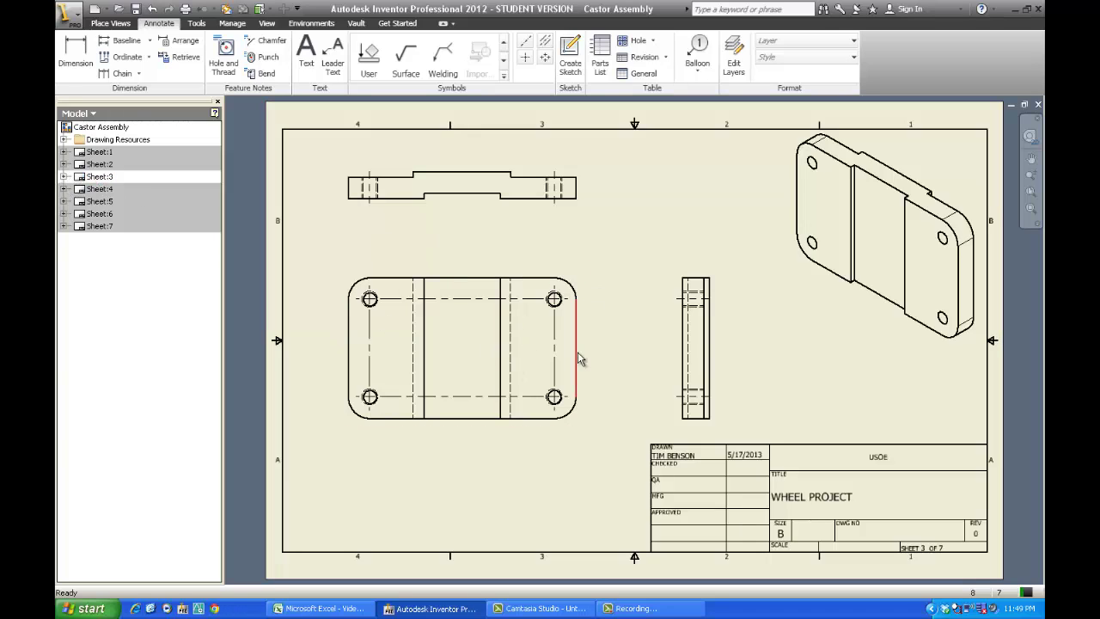
{"action": "left_click", "coordinate": [110, 43]}
{"action": "left_click", "coordinate": [349, 387]}
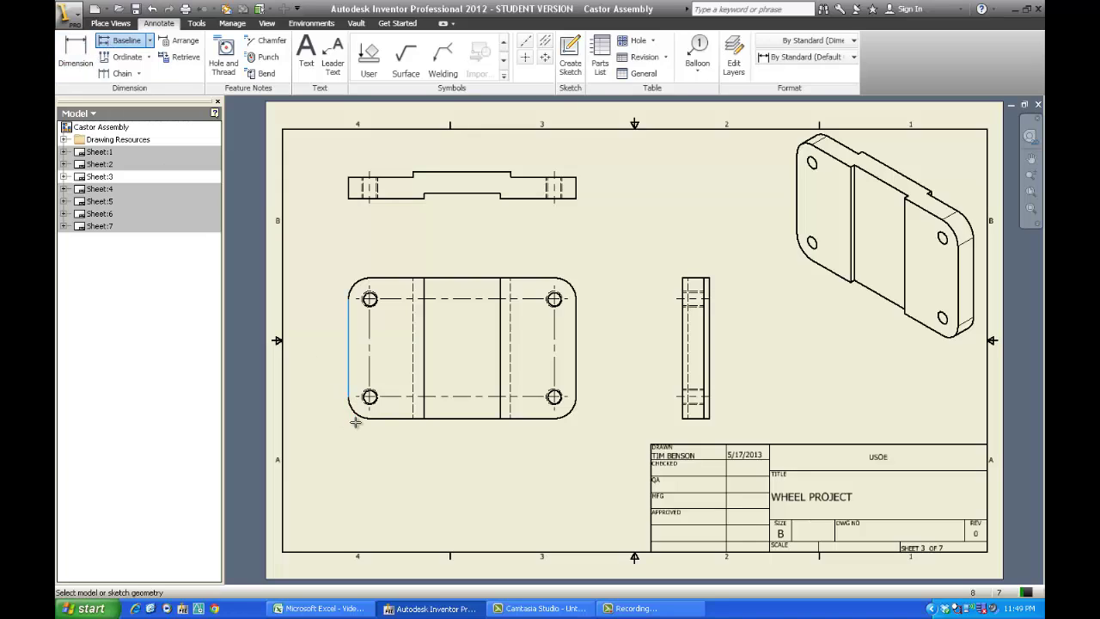
{"action": "left_click", "coordinate": [424, 412]}
{"action": "left_click", "coordinate": [501, 411]}
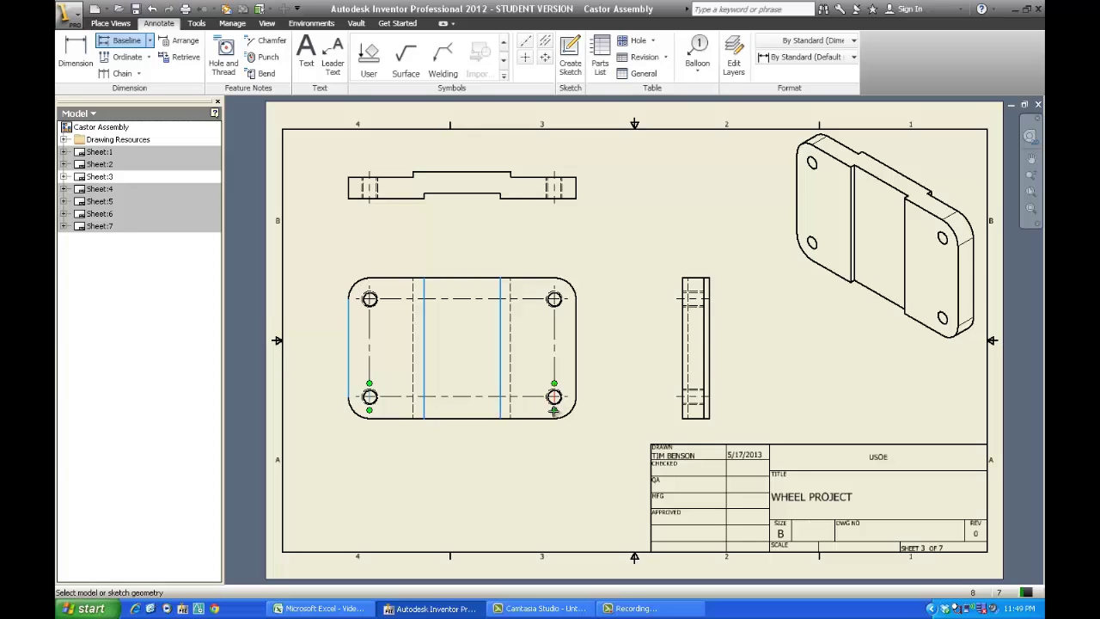
{"action": "left_click", "coordinate": [576, 380]}
{"action": "right_click", "coordinate": [537, 453]}
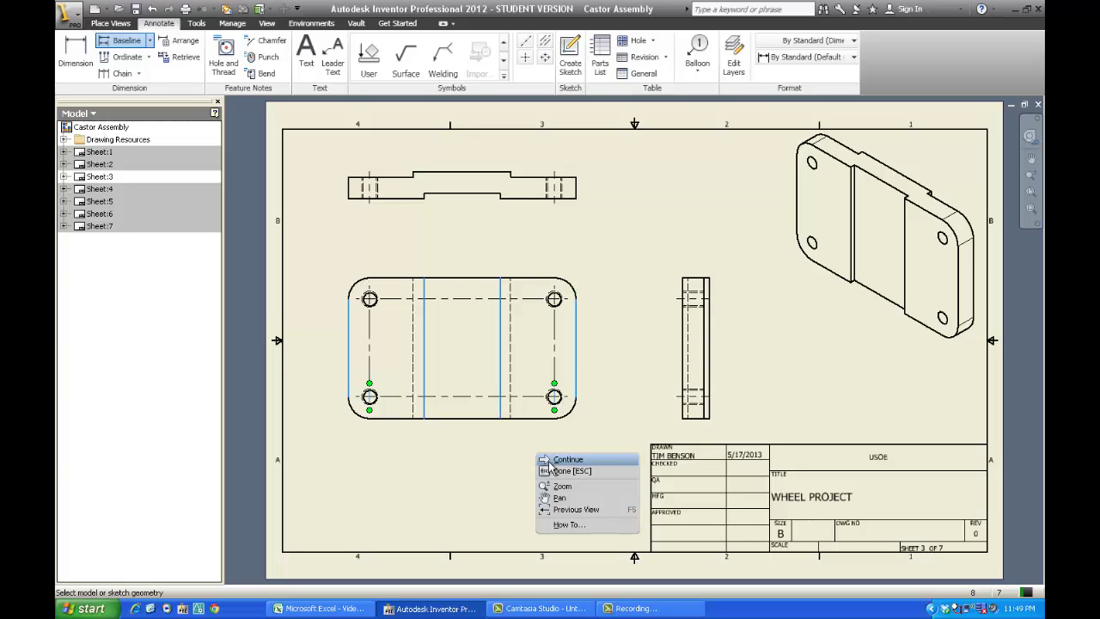
{"action": "left_click", "coordinate": [570, 470]}
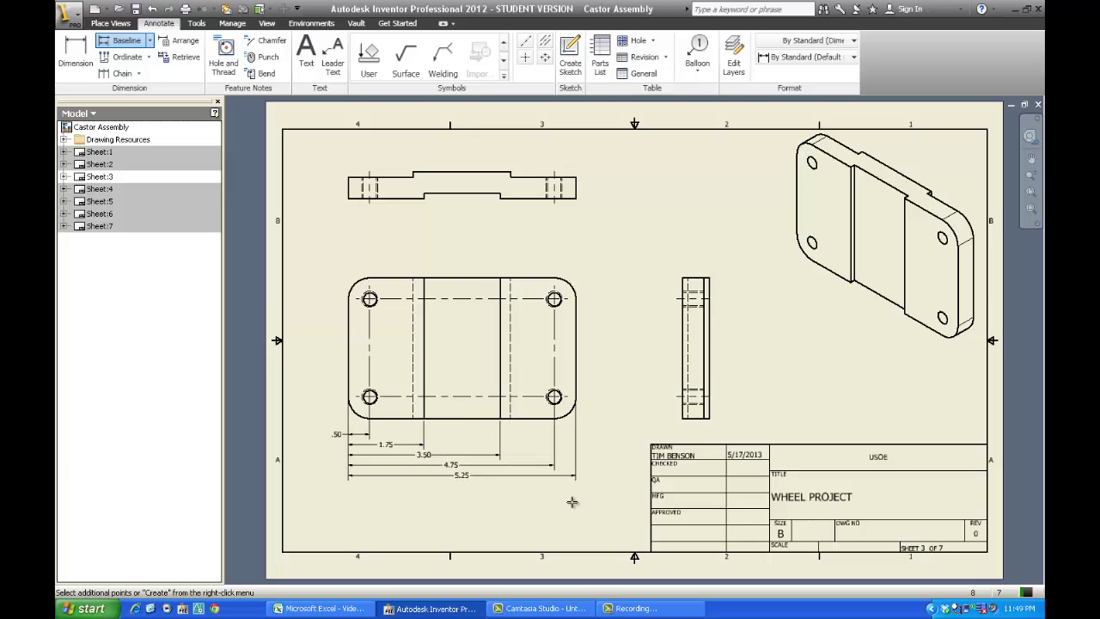
{"action": "right_click", "coordinate": [613, 397]}
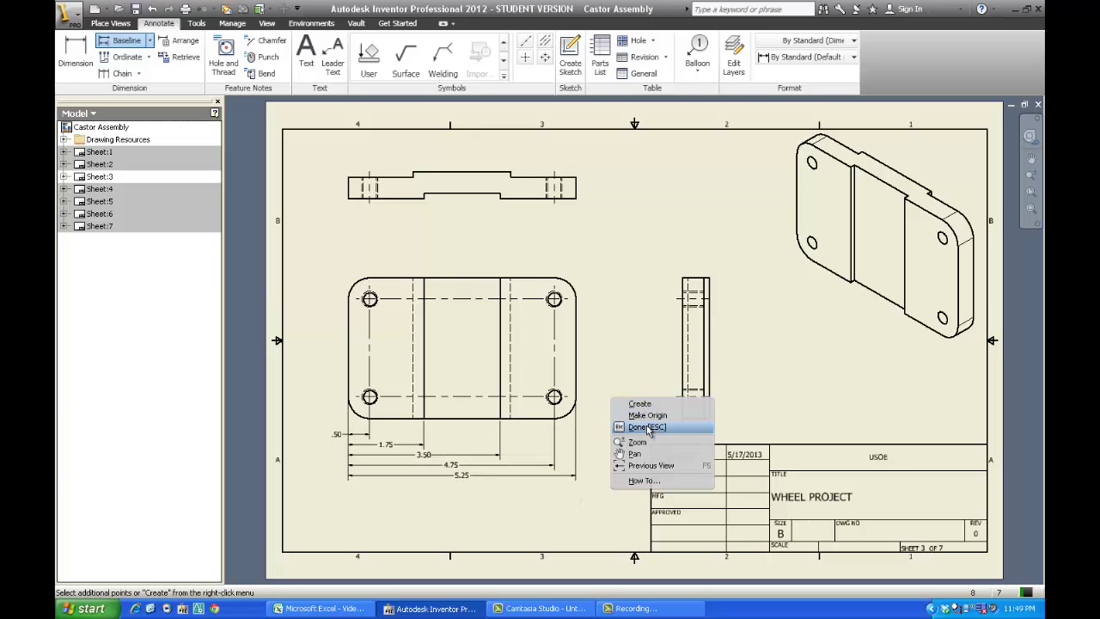
{"action": "left_click", "coordinate": [653, 431]}
{"action": "right_click", "coordinate": [605, 392]}
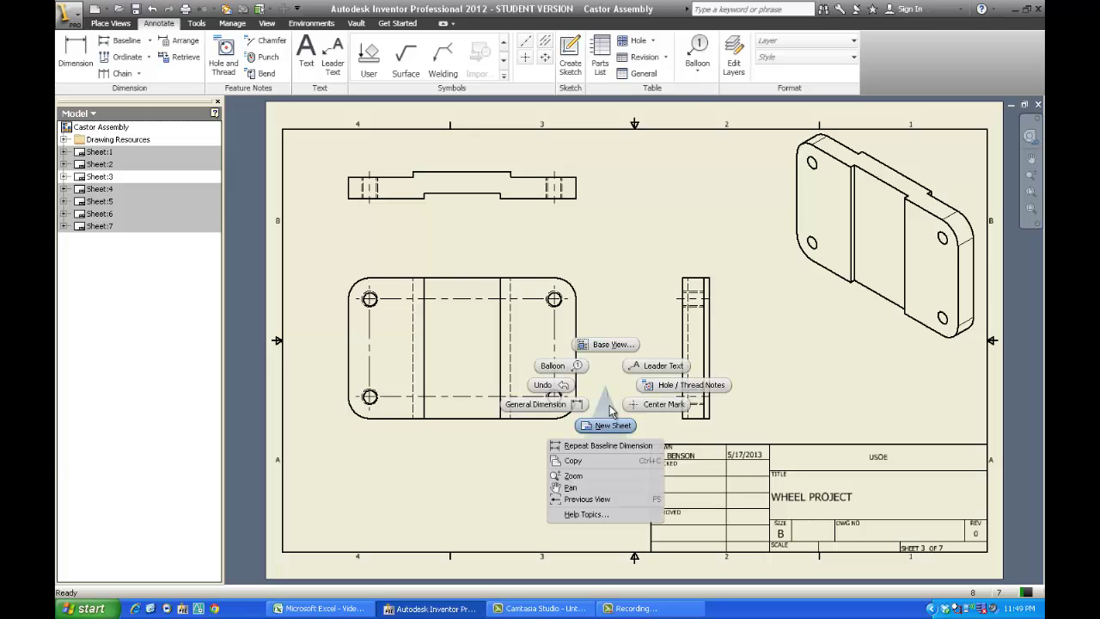
{"action": "key", "text": "Escape"}
Step: Place horizontal baseline dimensions below the front view, from the plate's left edge to both vertical hole centerlines, the two solid step edges and the right edge
{"action": "left_click", "coordinate": [120, 40]}
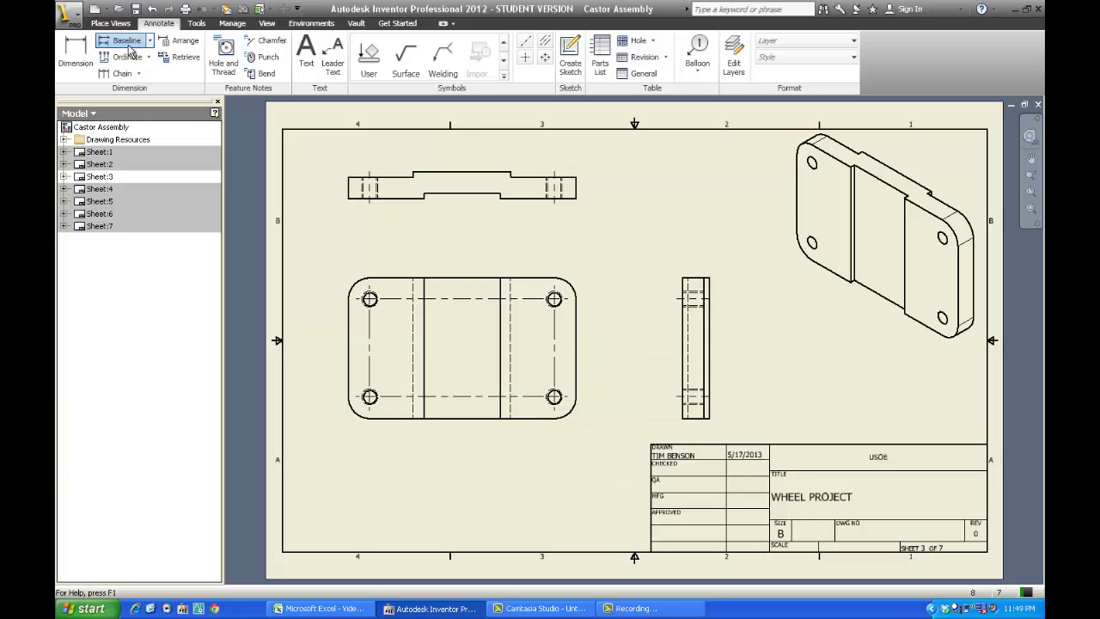
{"action": "left_click", "coordinate": [349, 392]}
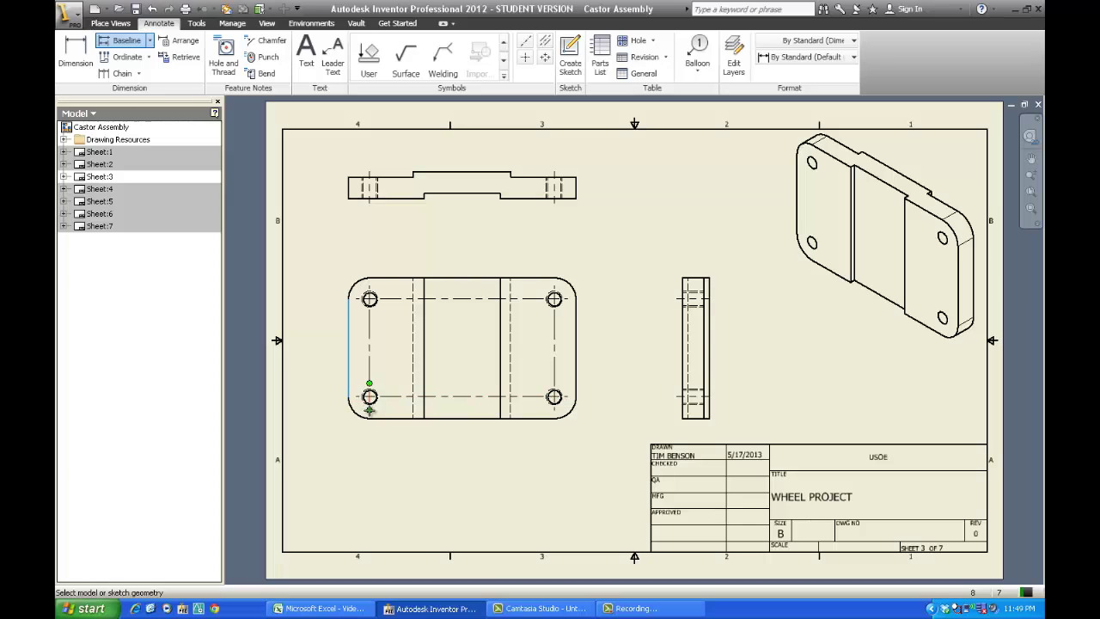
{"action": "left_click", "coordinate": [370, 398]}
{"action": "left_click", "coordinate": [424, 411]}
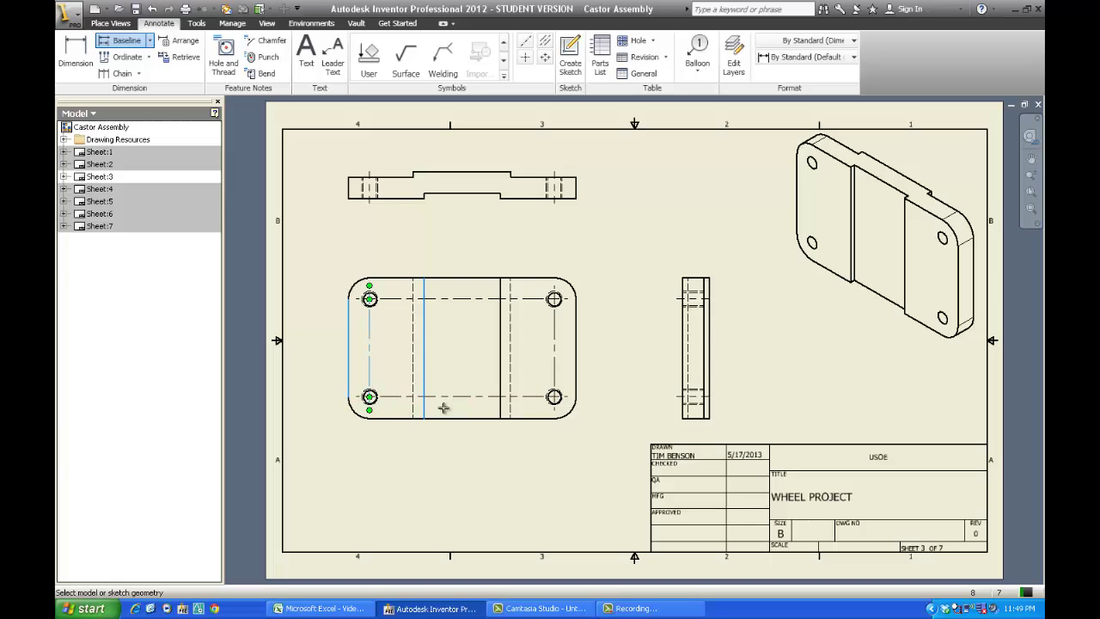
{"action": "left_click", "coordinate": [502, 391]}
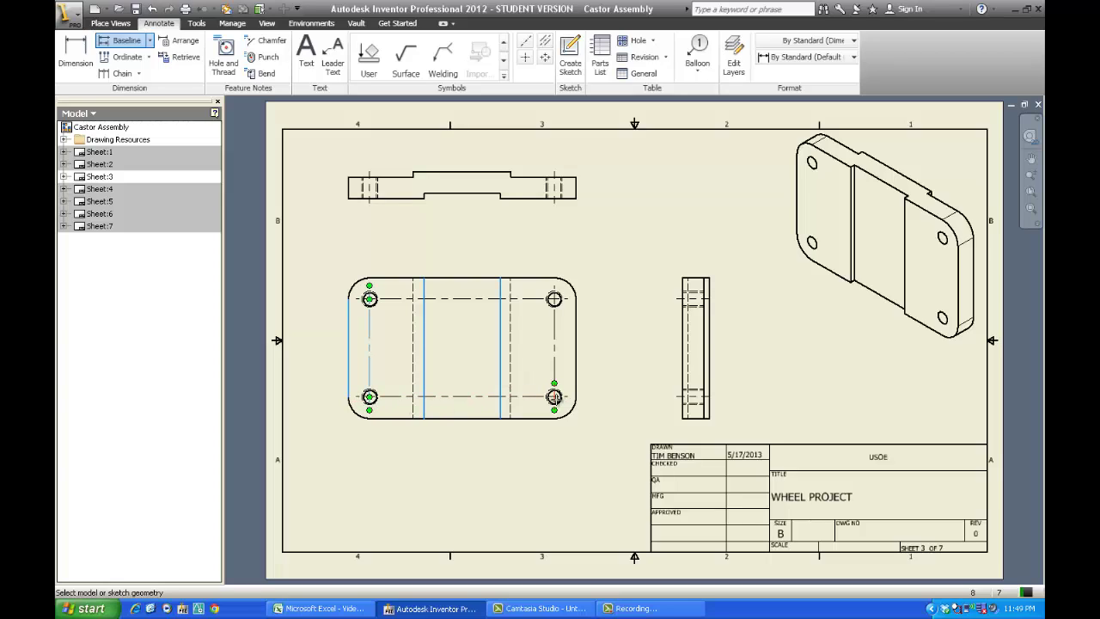
{"action": "left_click", "coordinate": [555, 391]}
{"action": "right_click", "coordinate": [538, 447]}
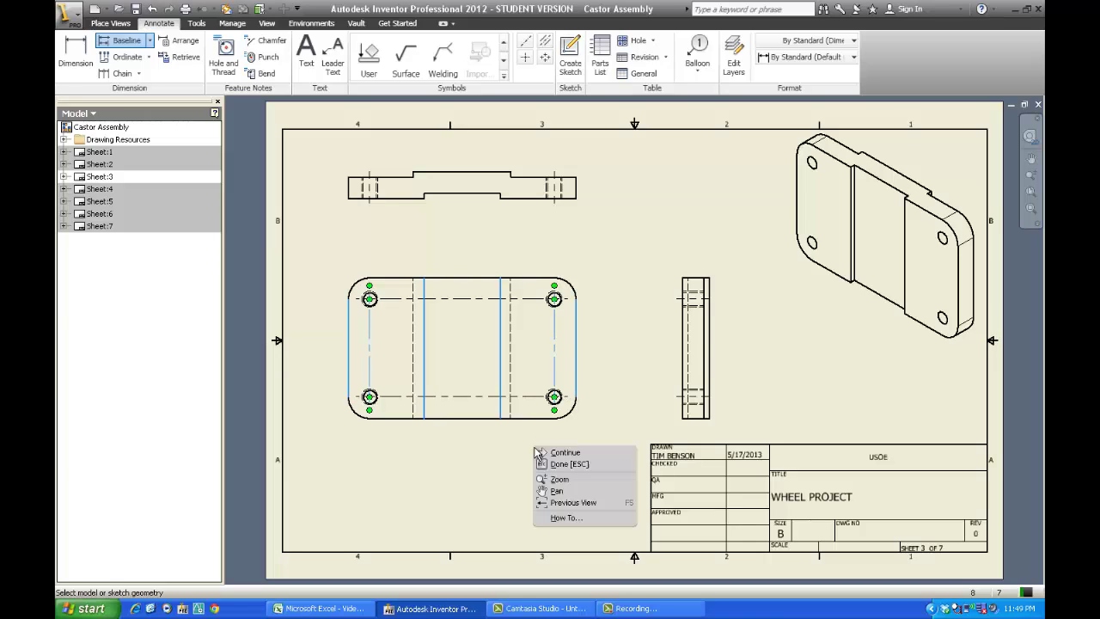
{"action": "left_click", "coordinate": [557, 465]}
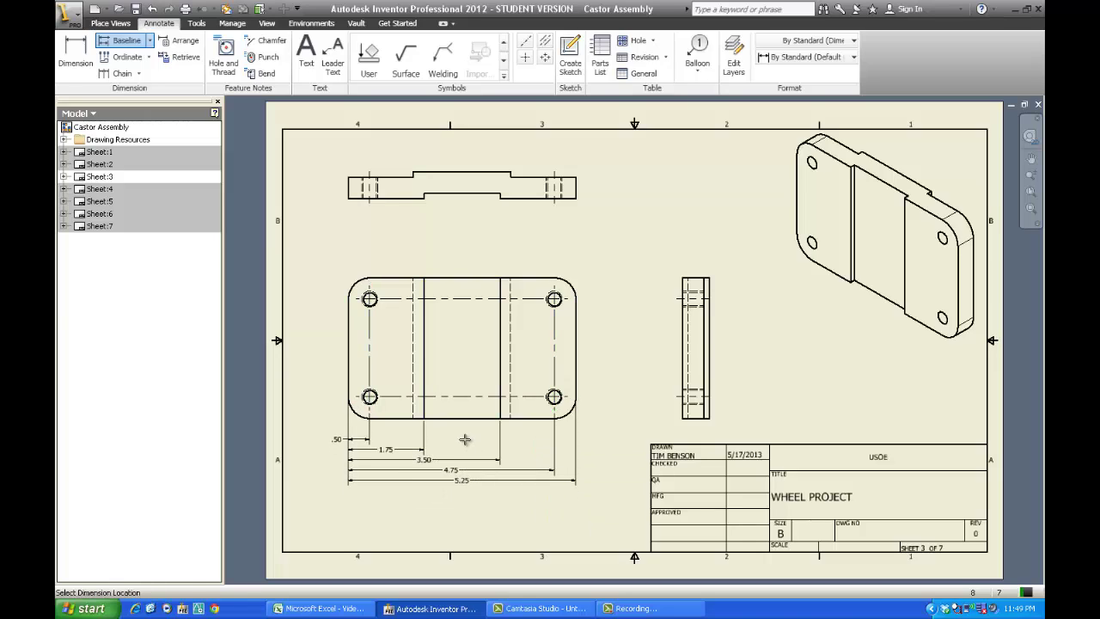
{"action": "left_click", "coordinate": [465, 440]}
{"action": "right_click", "coordinate": [545, 446]}
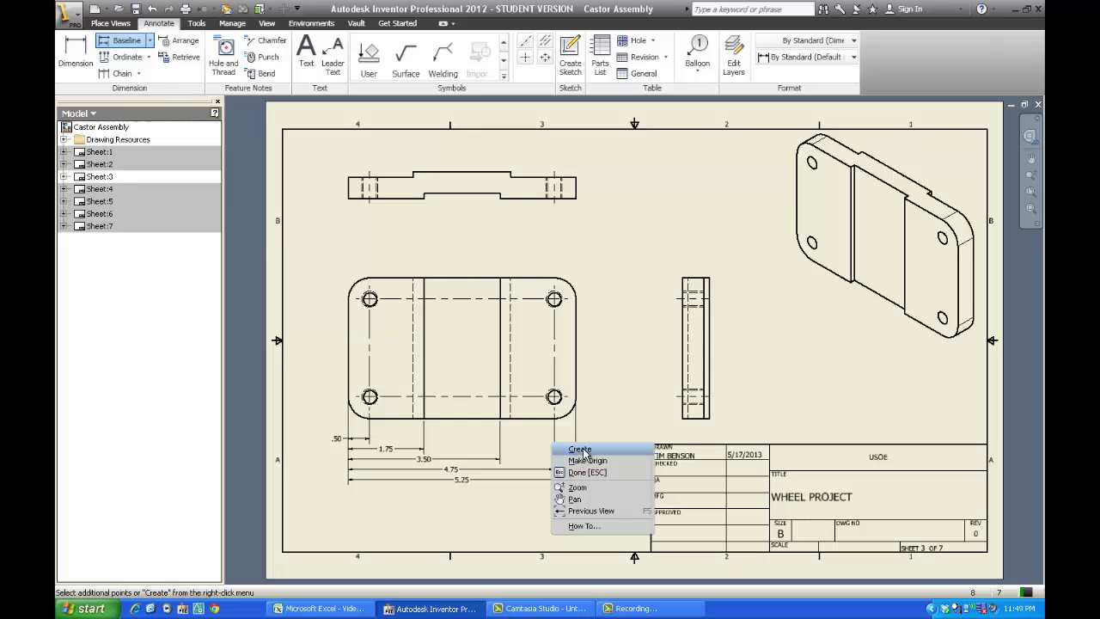
{"action": "left_click", "coordinate": [583, 460]}
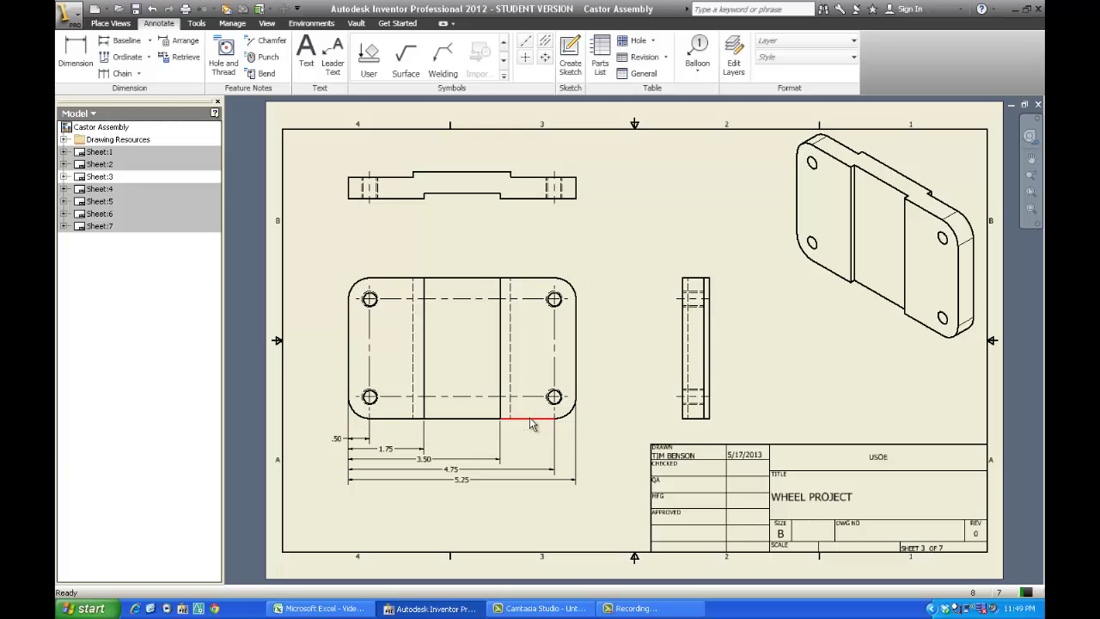
{"action": "left_click", "coordinate": [124, 40]}
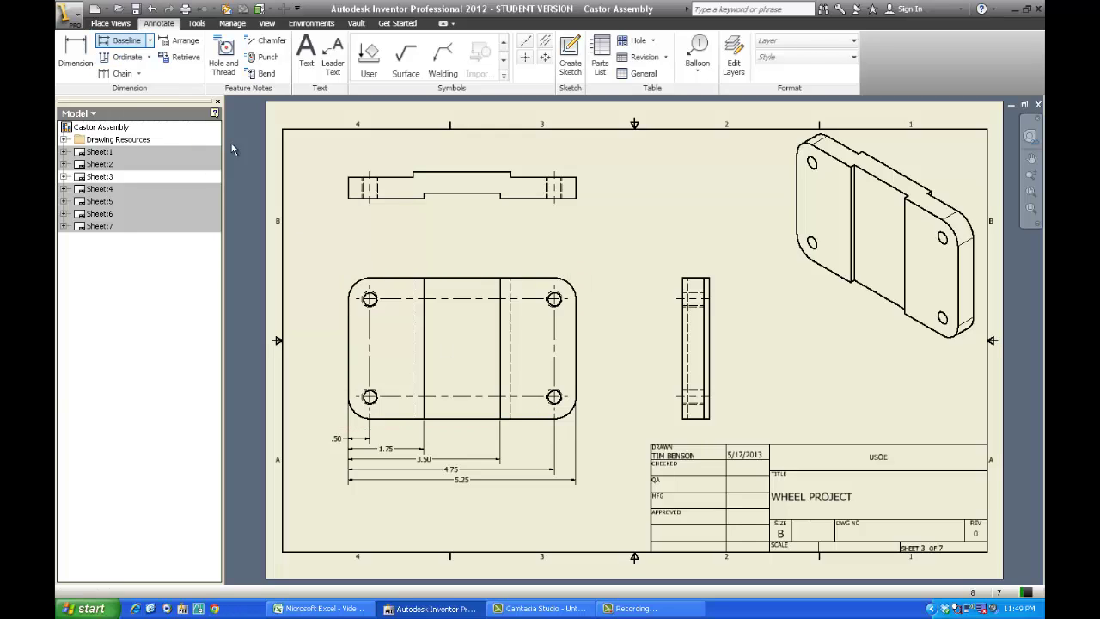
{"action": "left_click", "coordinate": [531, 416]}
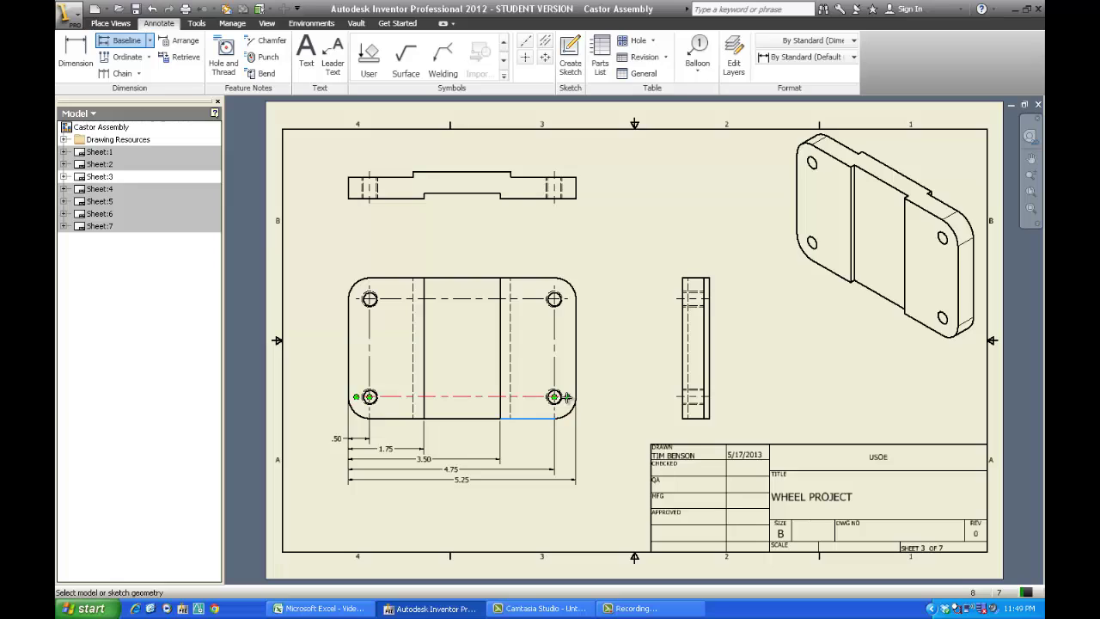
{"action": "left_click", "coordinate": [554, 396]}
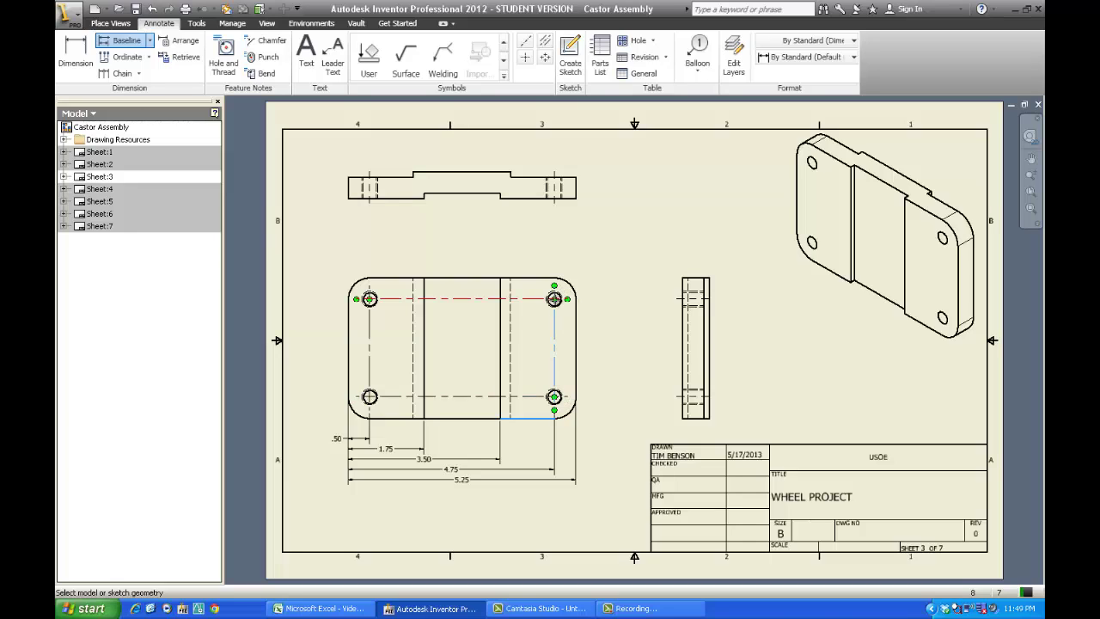
{"action": "left_click", "coordinate": [555, 299]}
{"action": "right_click", "coordinate": [601, 317]}
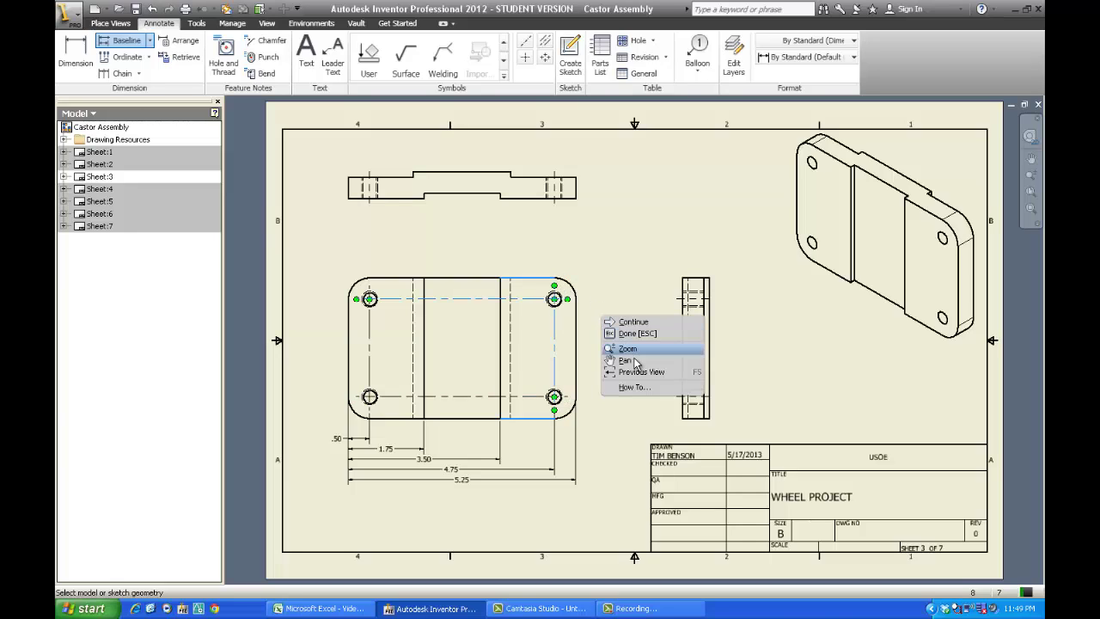
{"action": "left_click", "coordinate": [617, 321]}
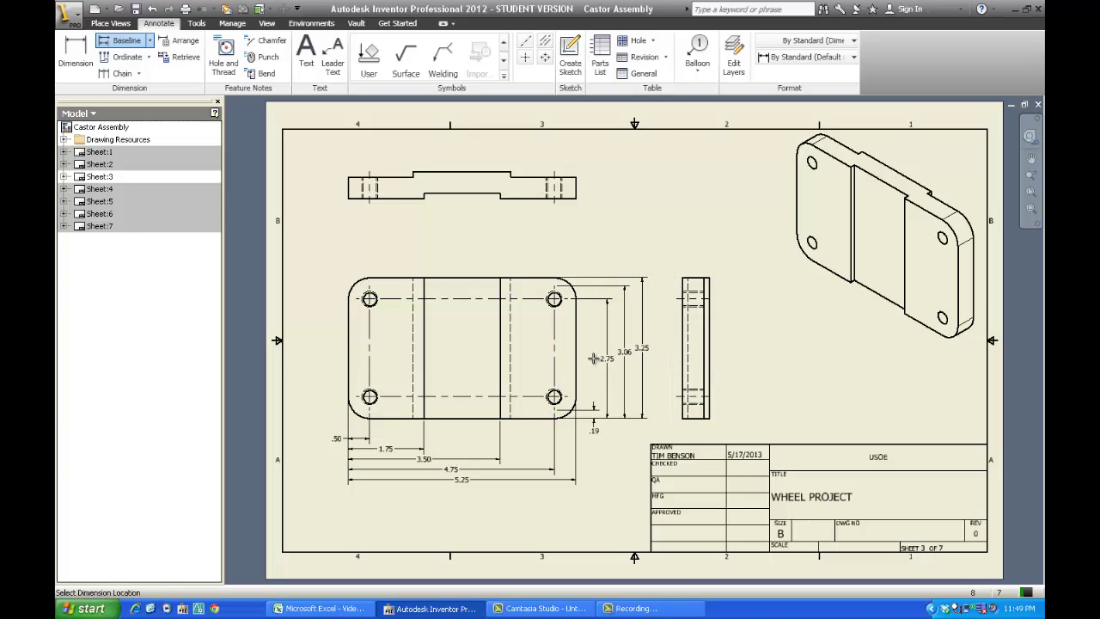
{"action": "key", "text": "Escape"}
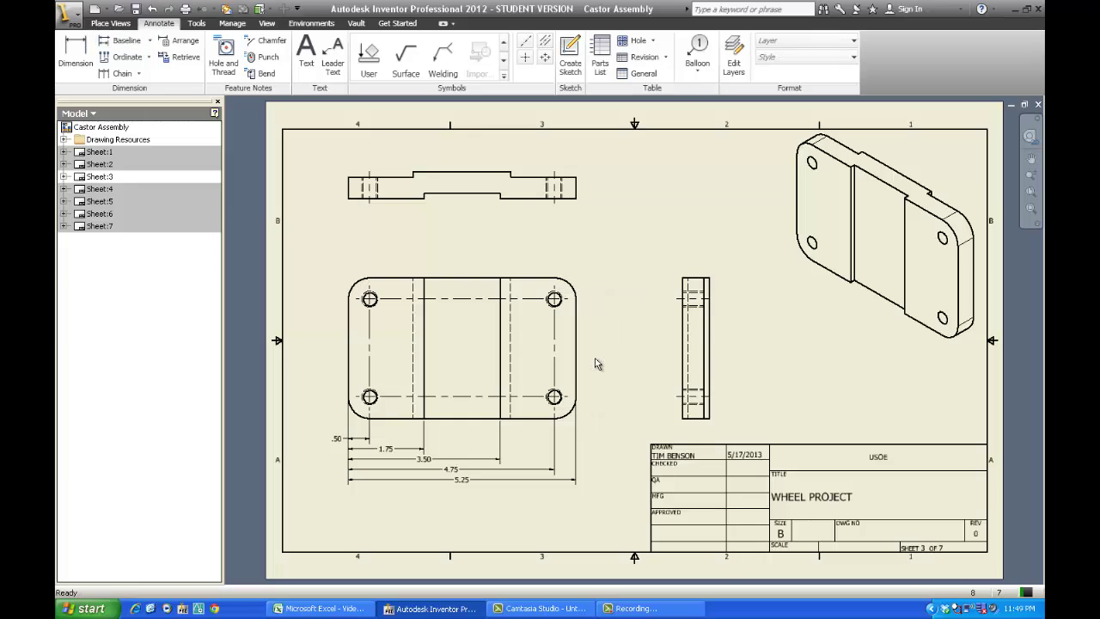
{"action": "left_click", "coordinate": [122, 41]}
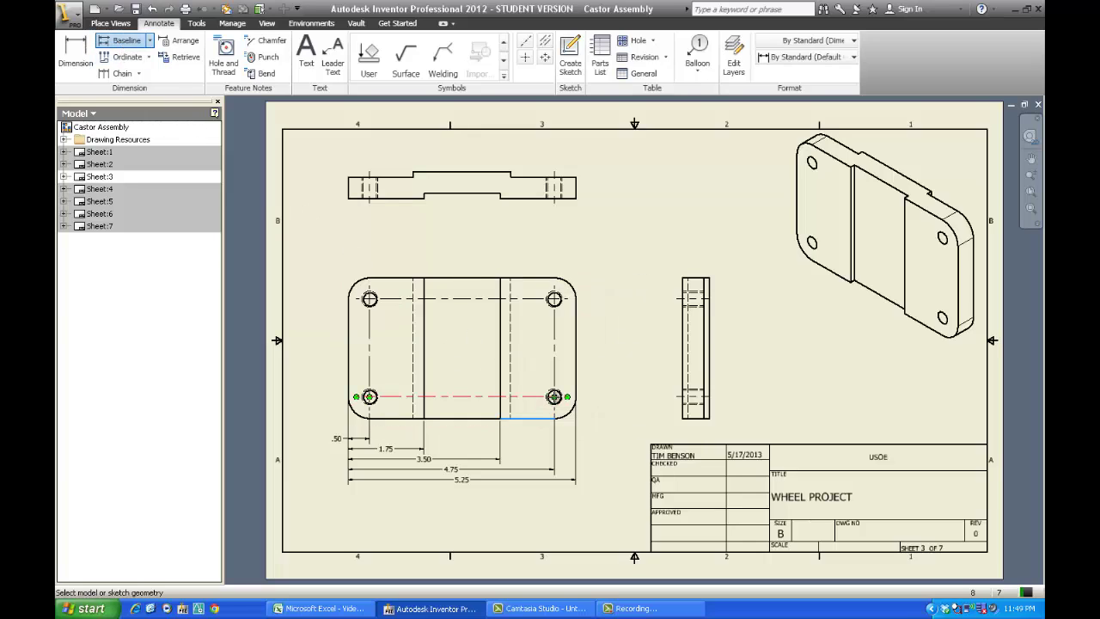
{"action": "left_click", "coordinate": [554, 397]}
{"action": "left_click", "coordinate": [555, 298]}
{"action": "left_click", "coordinate": [554, 279]}
{"action": "right_click", "coordinate": [613, 316]}
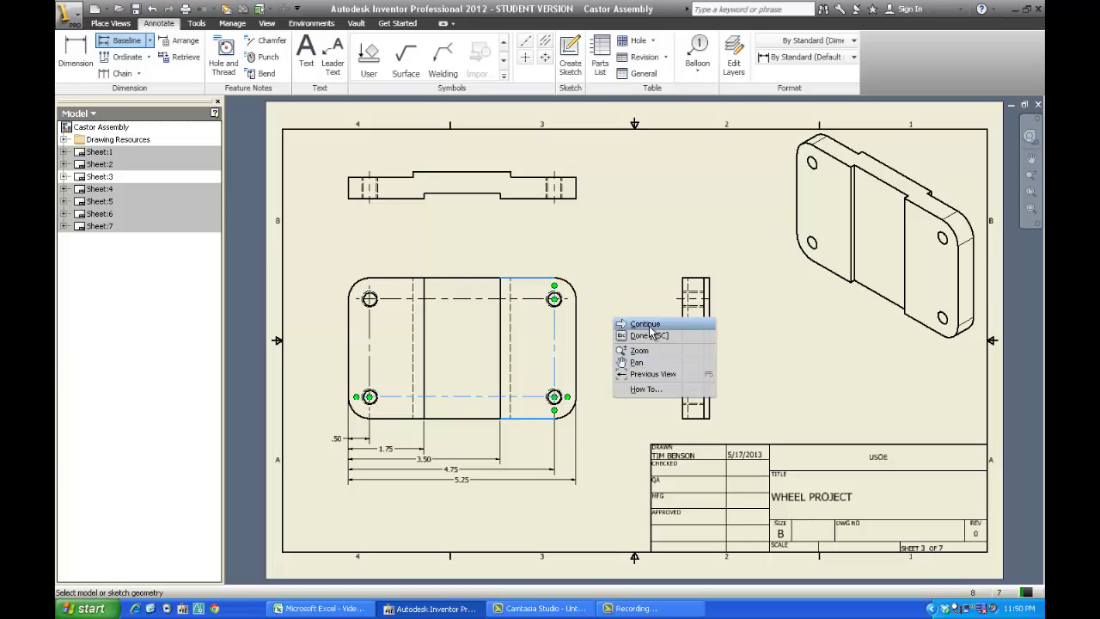
{"action": "left_click", "coordinate": [632, 322]}
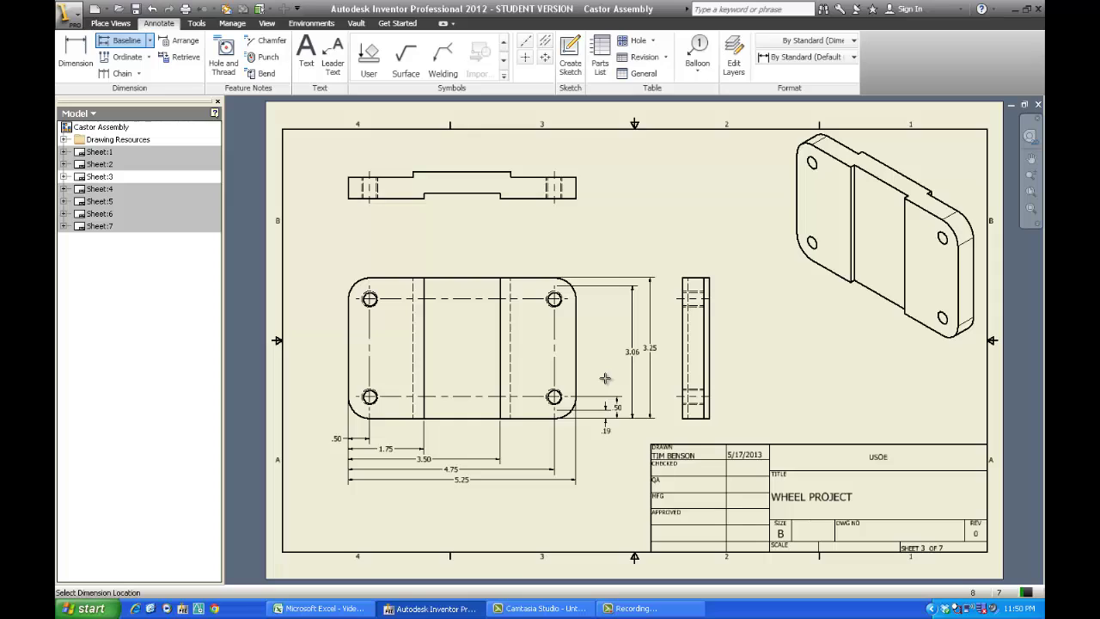
{"action": "right_click", "coordinate": [612, 368]}
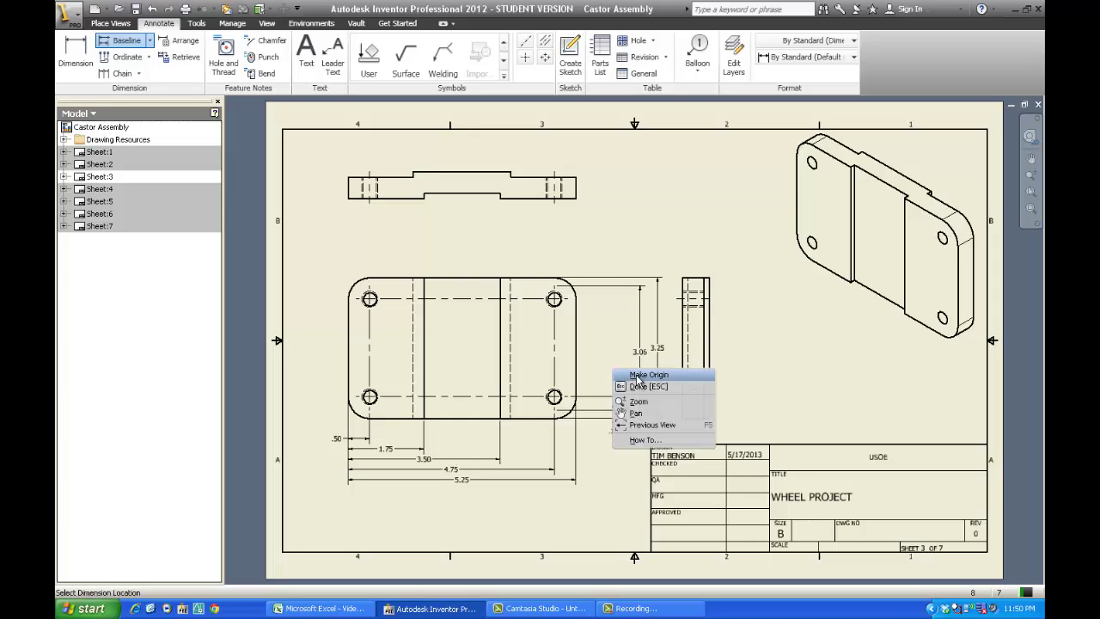
{"action": "left_click", "coordinate": [639, 388]}
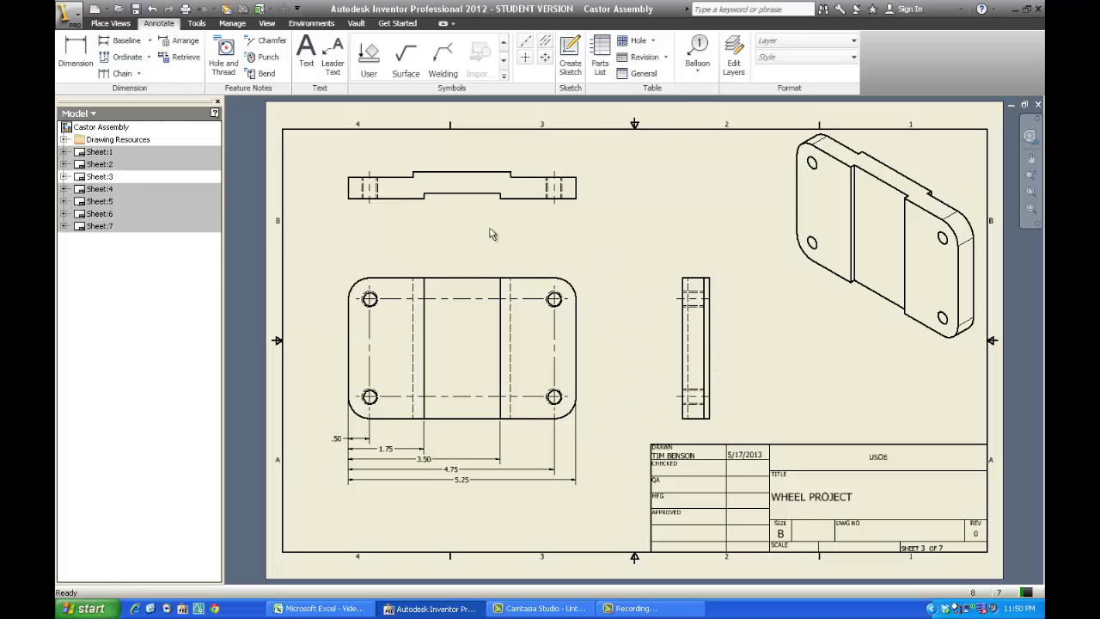
Step: Place vertical baseline dimensions to the right of the front view, from the plate's lower edge to both horizontal hole centerlines and the upper edge
{"action": "left_click", "coordinate": [122, 47]}
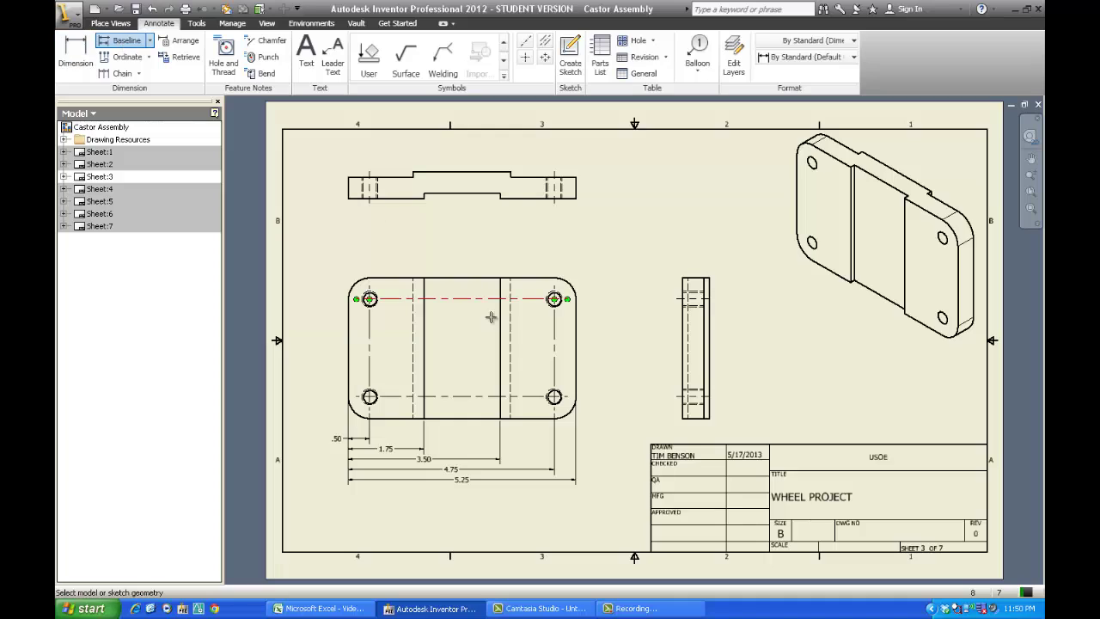
{"action": "left_click", "coordinate": [538, 419]}
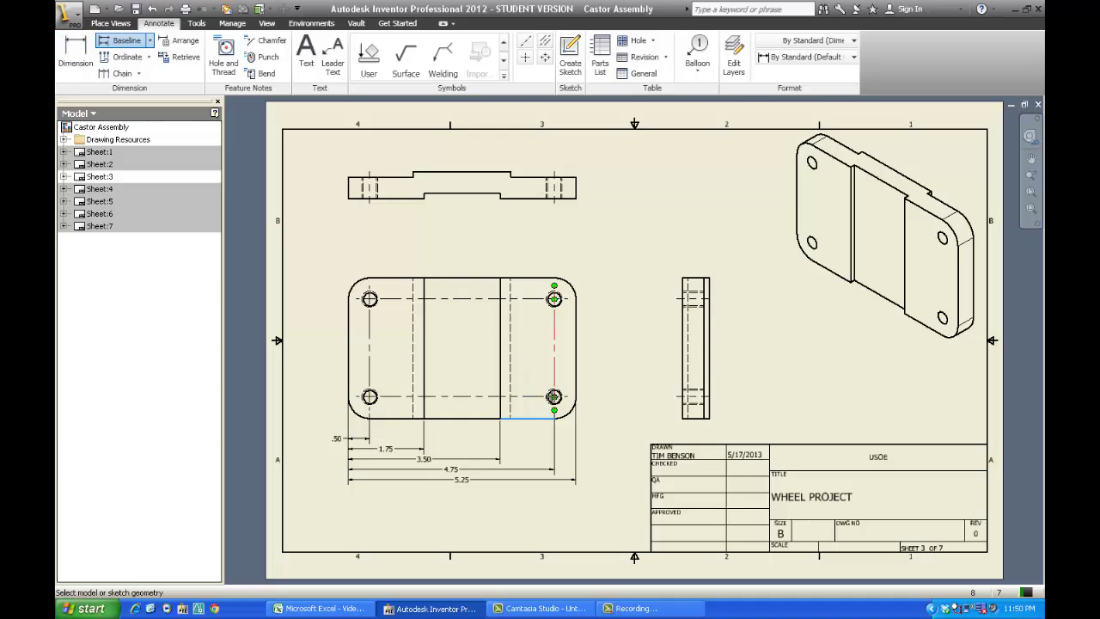
{"action": "left_click", "coordinate": [566, 396]}
{"action": "left_click", "coordinate": [566, 299]}
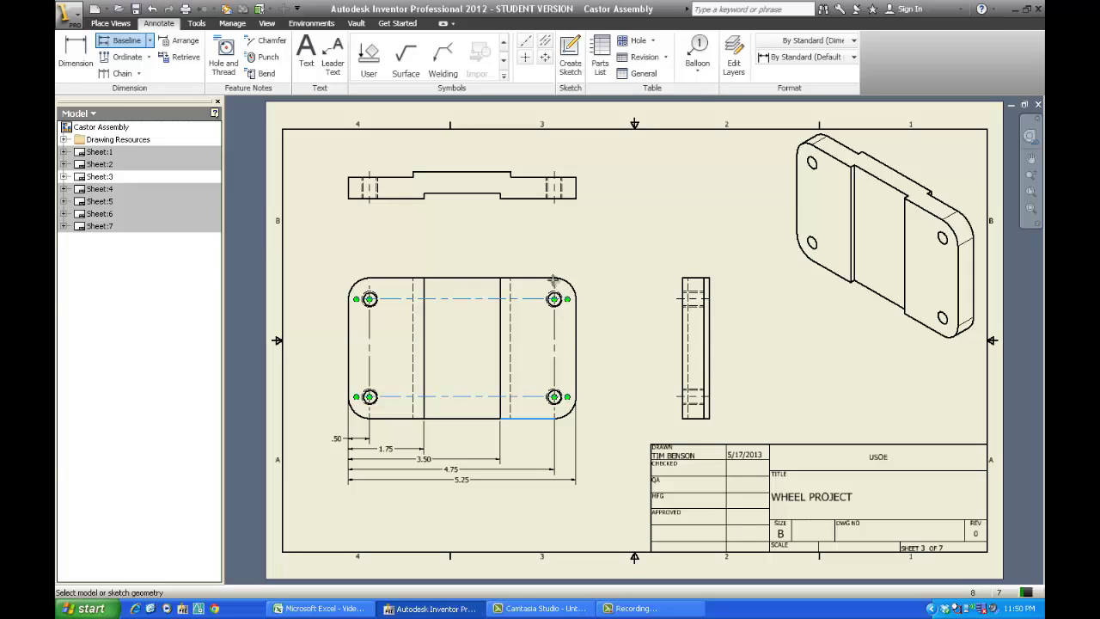
{"action": "left_click", "coordinate": [556, 278]}
{"action": "right_click", "coordinate": [640, 338]}
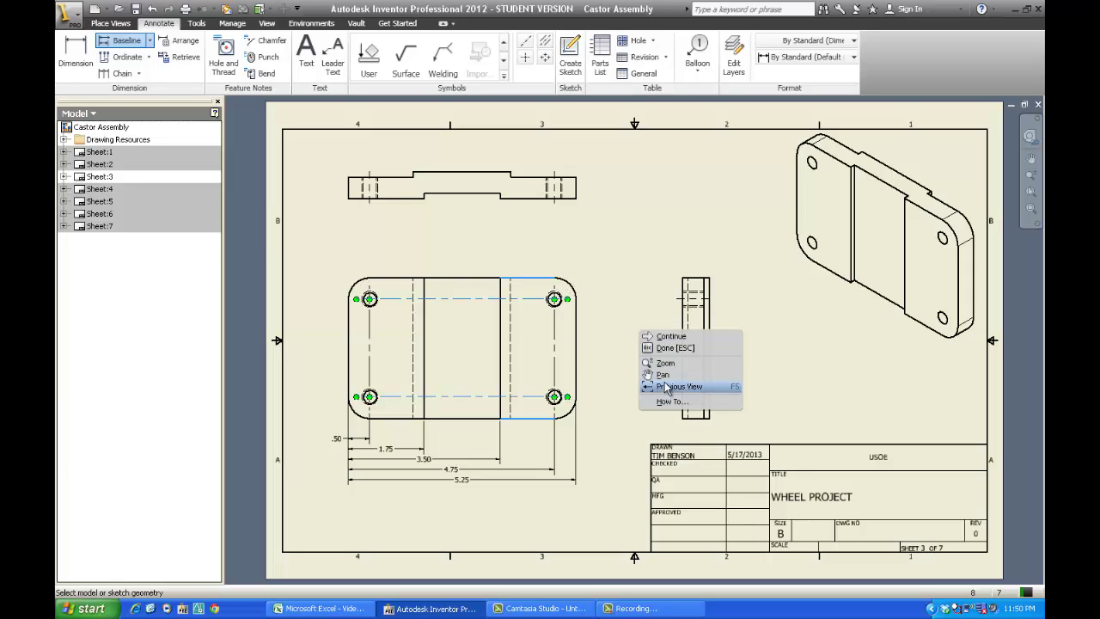
{"action": "left_click", "coordinate": [663, 336]}
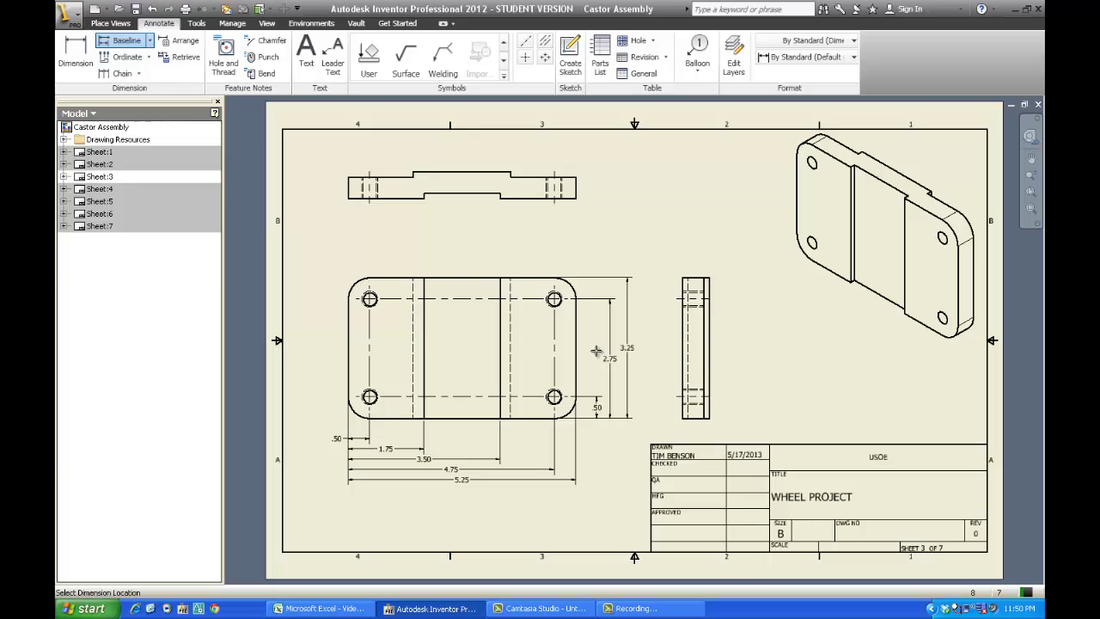
{"action": "left_click", "coordinate": [596, 351]}
{"action": "right_click", "coordinate": [634, 301]}
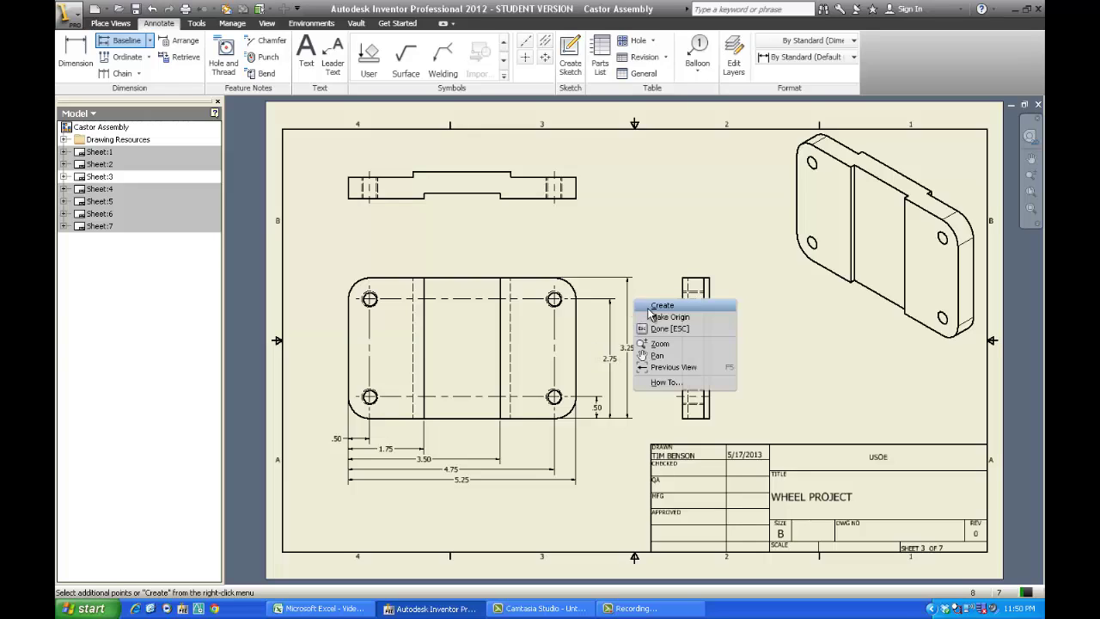
{"action": "left_click", "coordinate": [662, 316]}
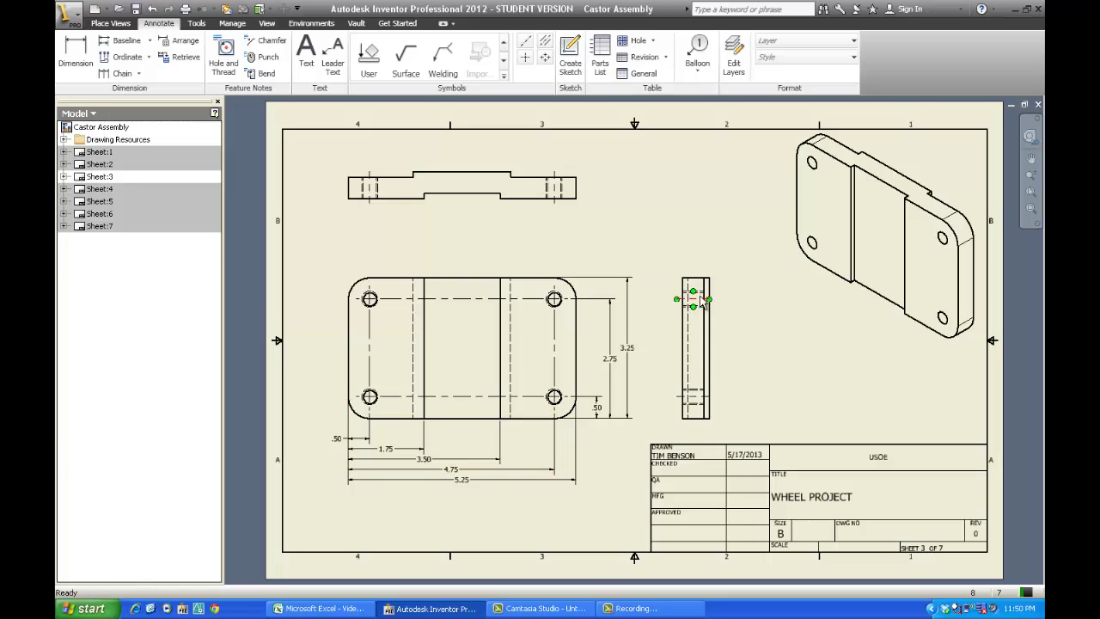
{"action": "left_click", "coordinate": [76, 55]}
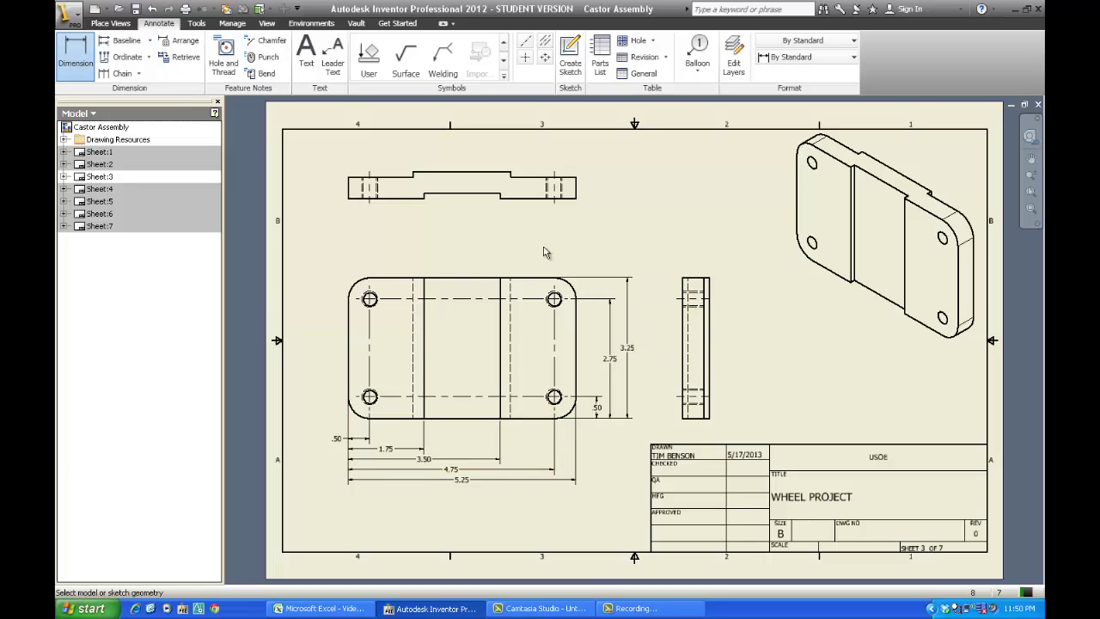
{"action": "left_click", "coordinate": [576, 290]}
{"action": "right_click", "coordinate": [595, 258]}
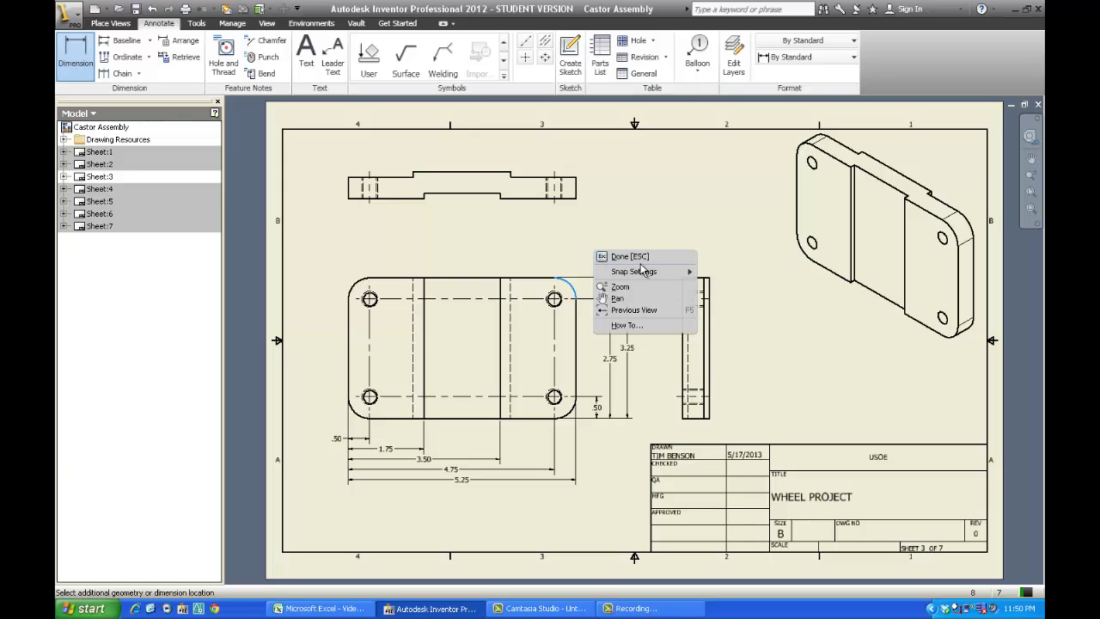
{"action": "left_click", "coordinate": [632, 257]}
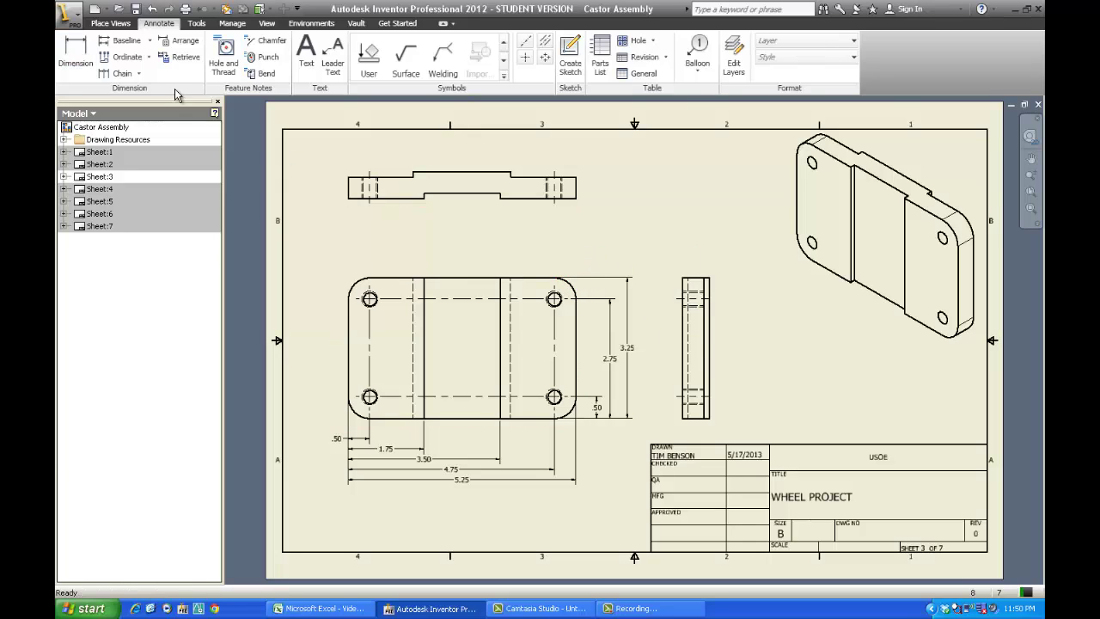
Step: Add a radius dimension to the front view's upper-right corner arc, with the text TYPICAL after the value
{"action": "key", "text": "d"}
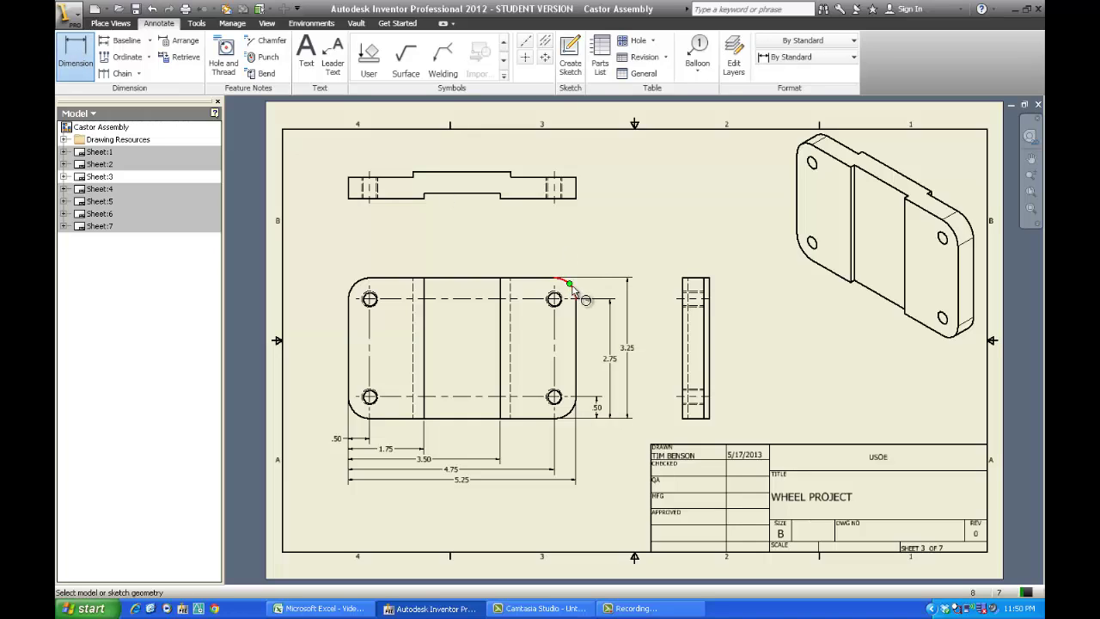
{"action": "left_click", "coordinate": [585, 302]}
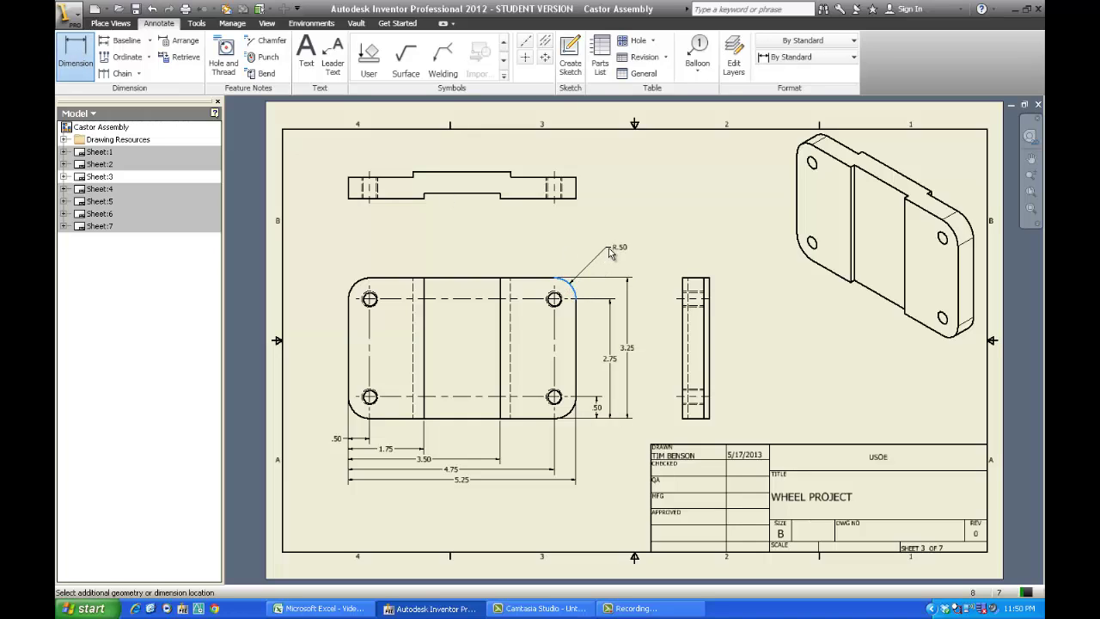
{"action": "left_click", "coordinate": [593, 257]}
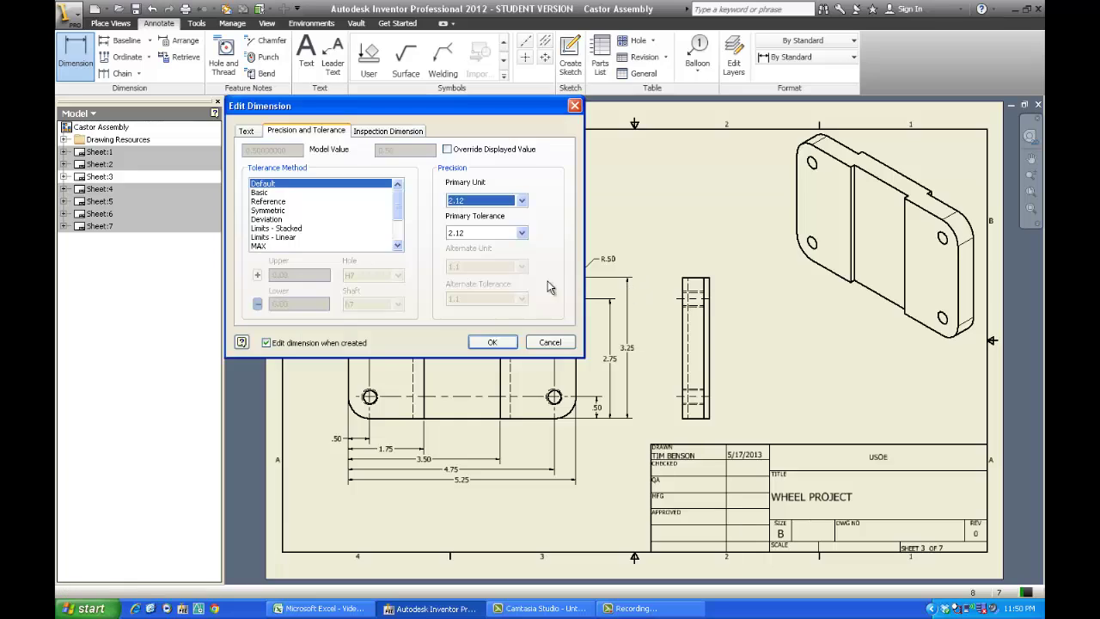
{"action": "left_click", "coordinate": [247, 131]}
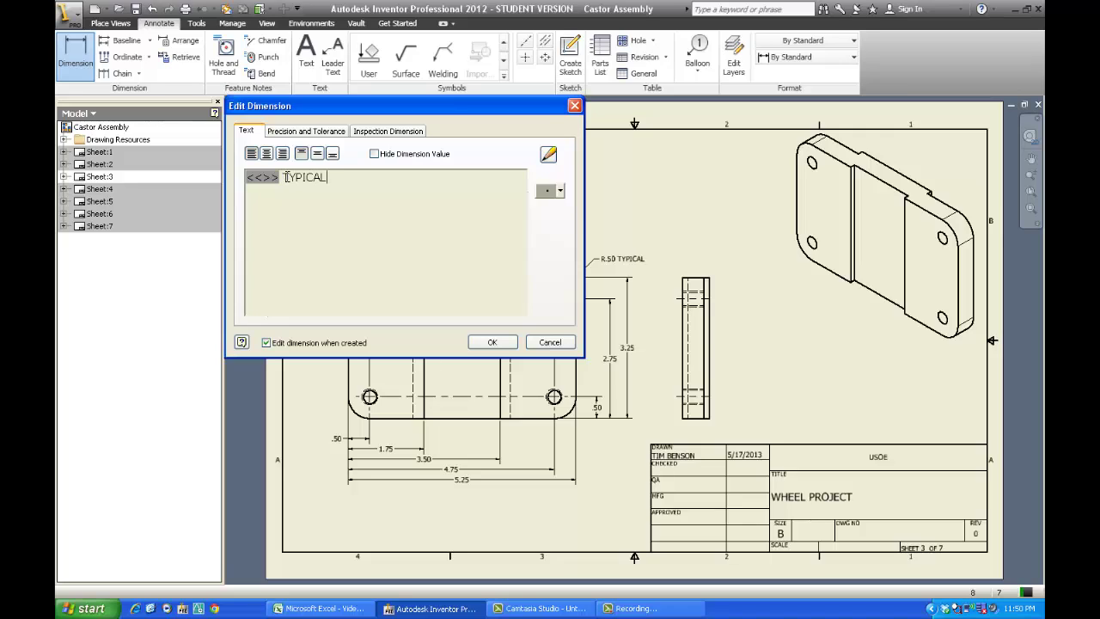
{"action": "left_click", "coordinate": [499, 342]}
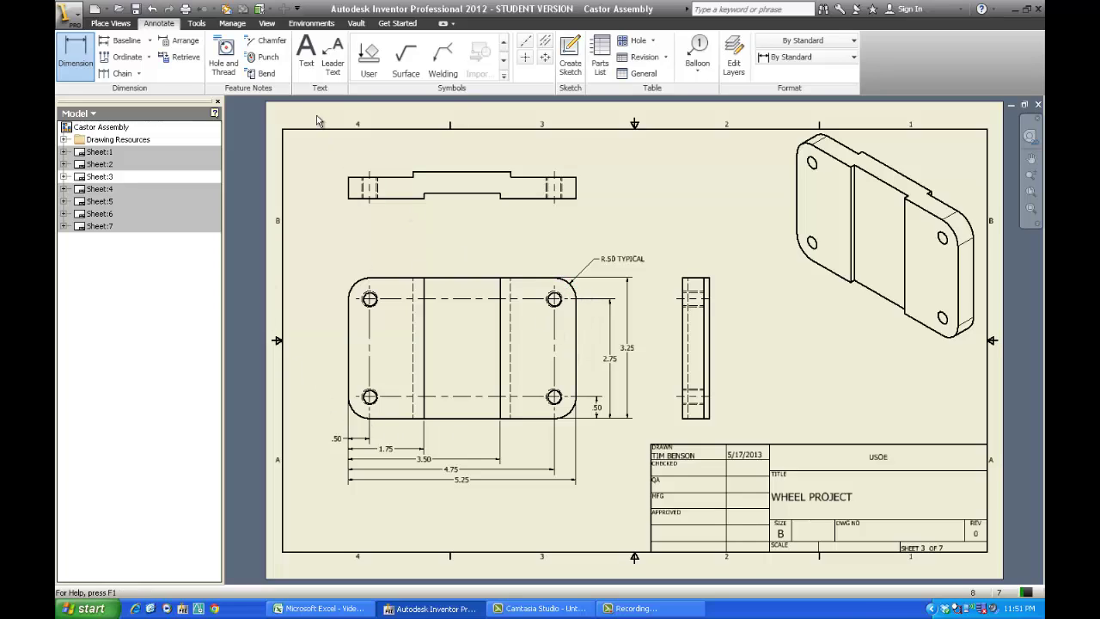
Step: Add a hole and thread note to the front view's lower-right hole, placed outside the plate's corner
{"action": "left_click", "coordinate": [225, 50]}
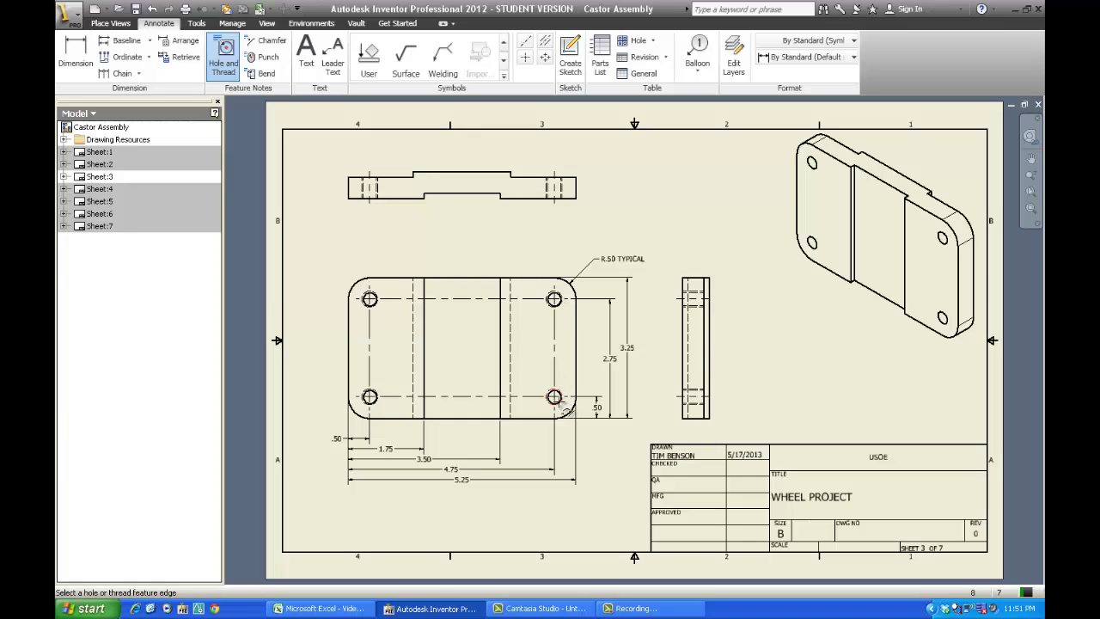
{"action": "left_click", "coordinate": [564, 410]}
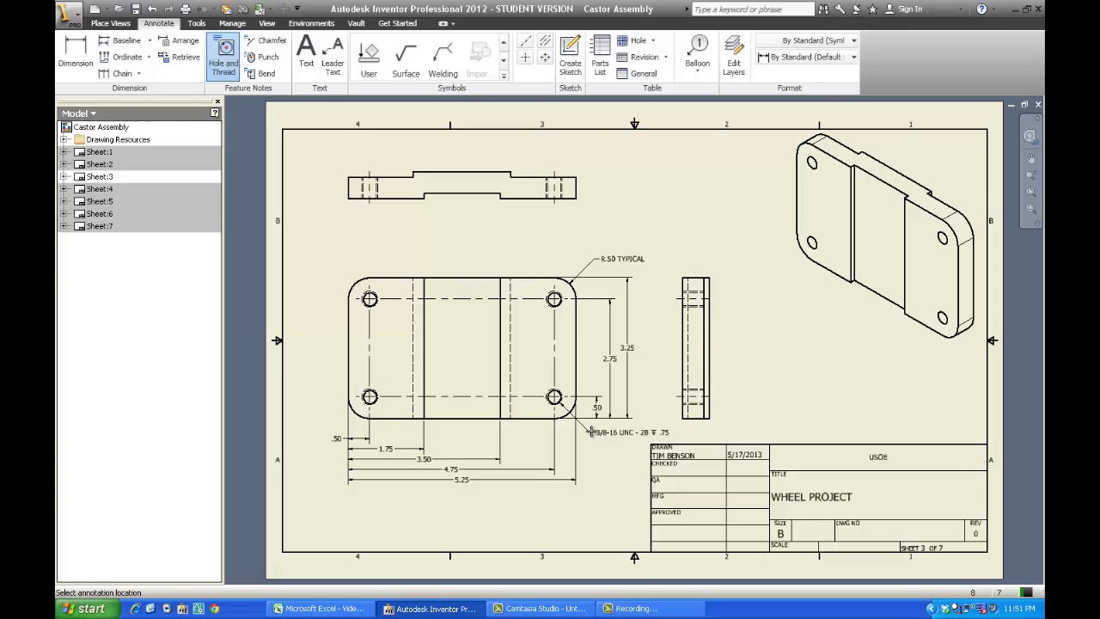
{"action": "left_click", "coordinate": [593, 432]}
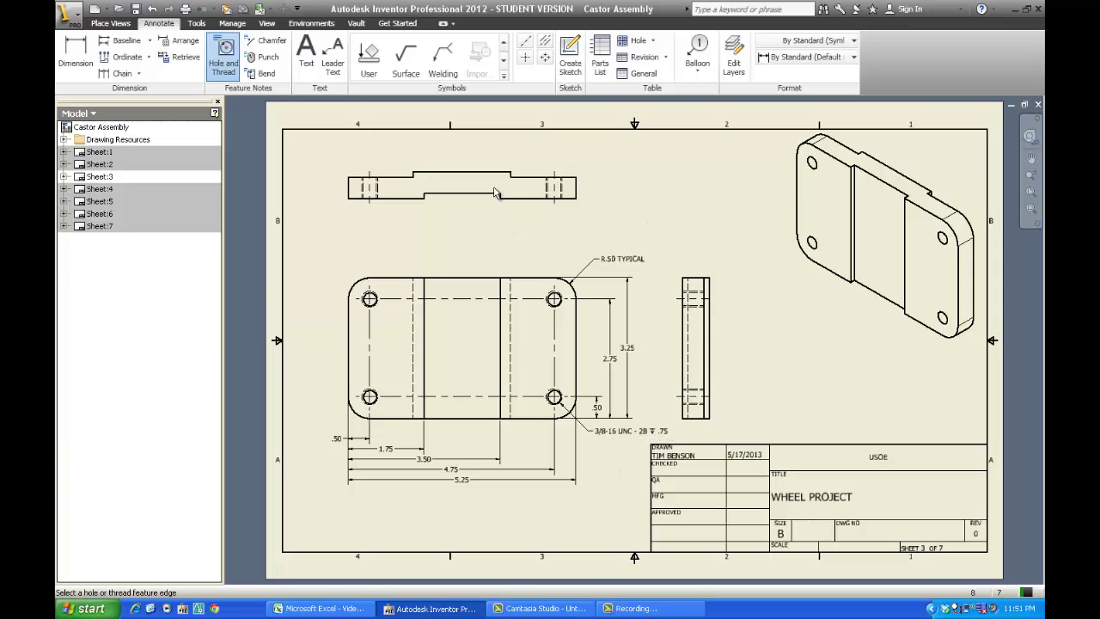
Step: Dimension the depth of the shallow recess in the lower edge of the top view
{"action": "key", "text": "d"}
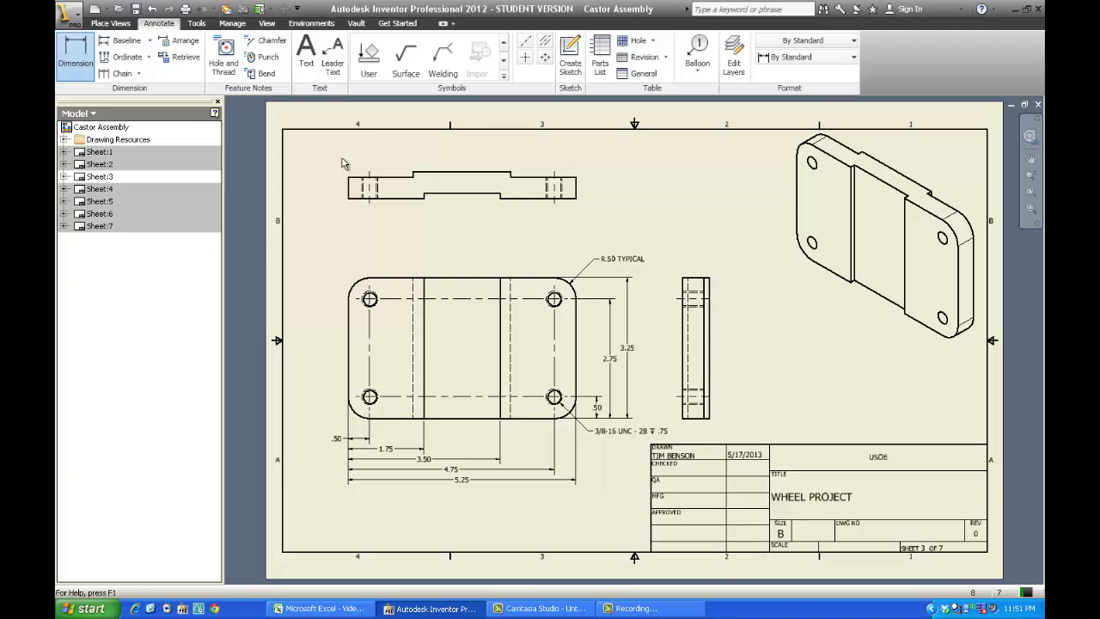
{"action": "left_click", "coordinate": [430, 197]}
{"action": "left_click", "coordinate": [415, 198]}
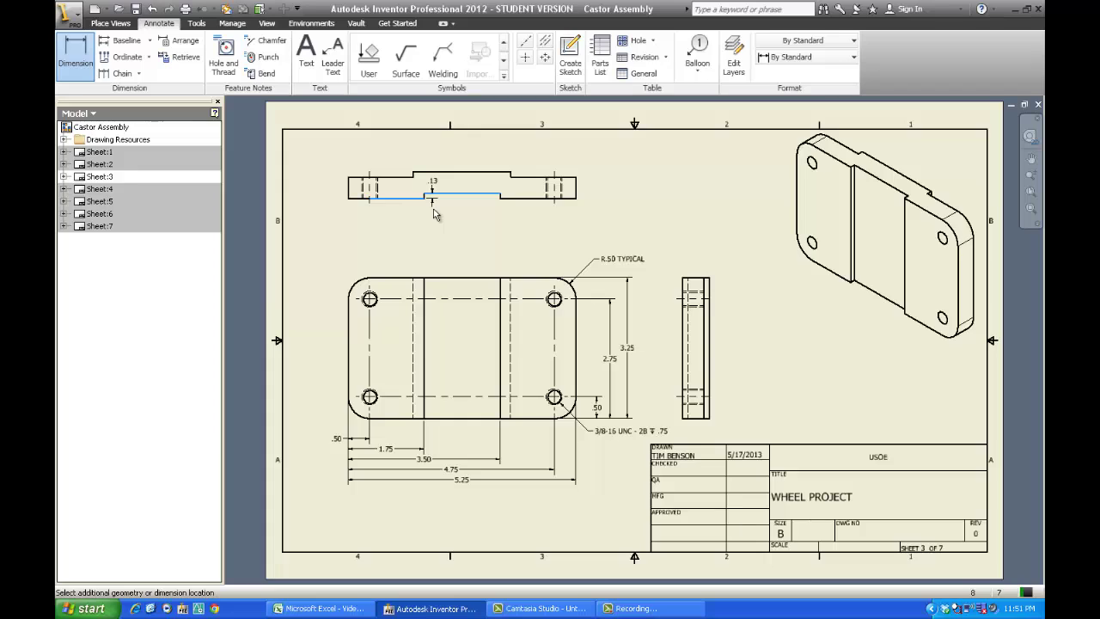
{"action": "left_click", "coordinate": [440, 207]}
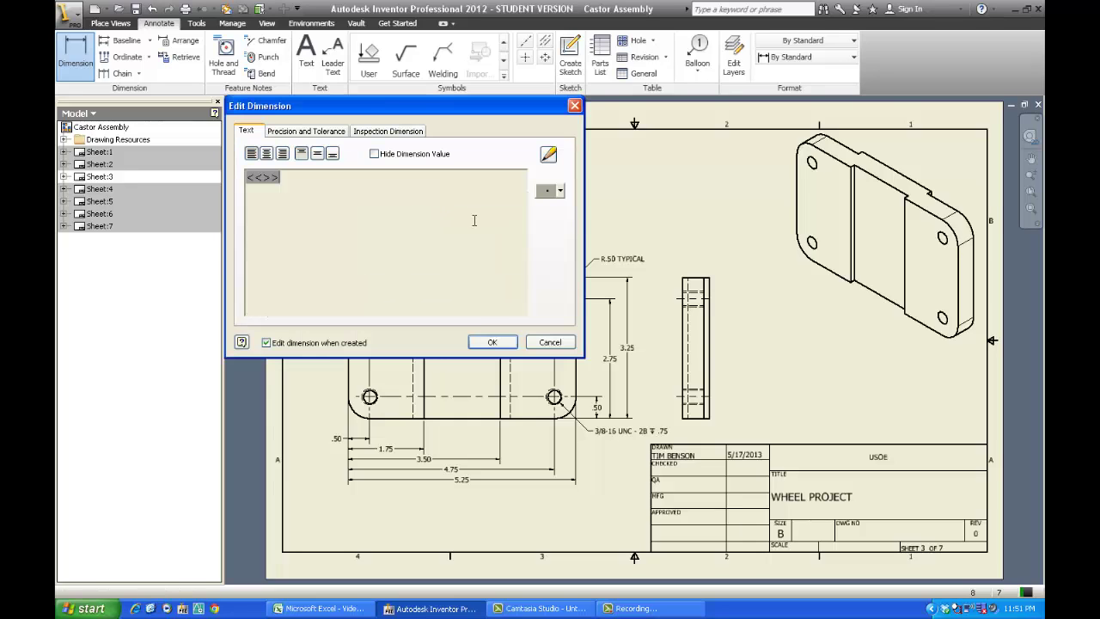
{"action": "left_click", "coordinate": [508, 343]}
{"action": "double_click", "coordinate": [436, 195]}
{"action": "left_click", "coordinate": [559, 345]}
{"action": "double_click", "coordinate": [435, 195]}
{"action": "left_click", "coordinate": [498, 342]}
{"action": "right_click", "coordinate": [439, 222]}
{"action": "left_click", "coordinate": [462, 232]}
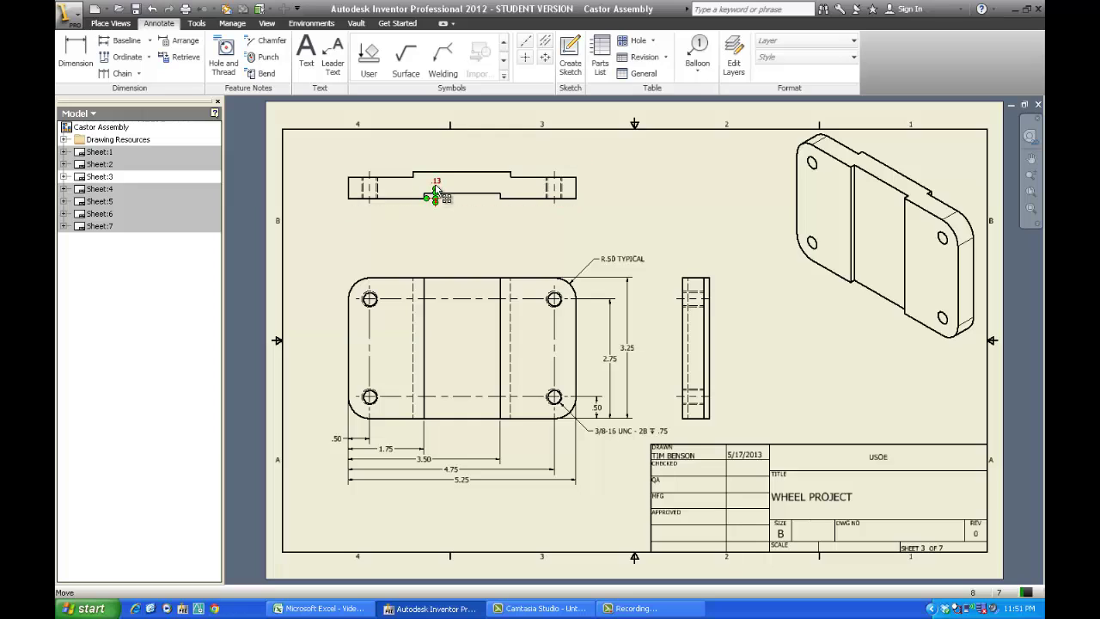
Step: Move the recess depth dimension's text below the top view, clear of the plate outline
{"action": "left_click_drag", "start_coordinate": [435, 192], "coordinate": [430, 224]}
{"action": "right_click", "coordinate": [431, 223]}
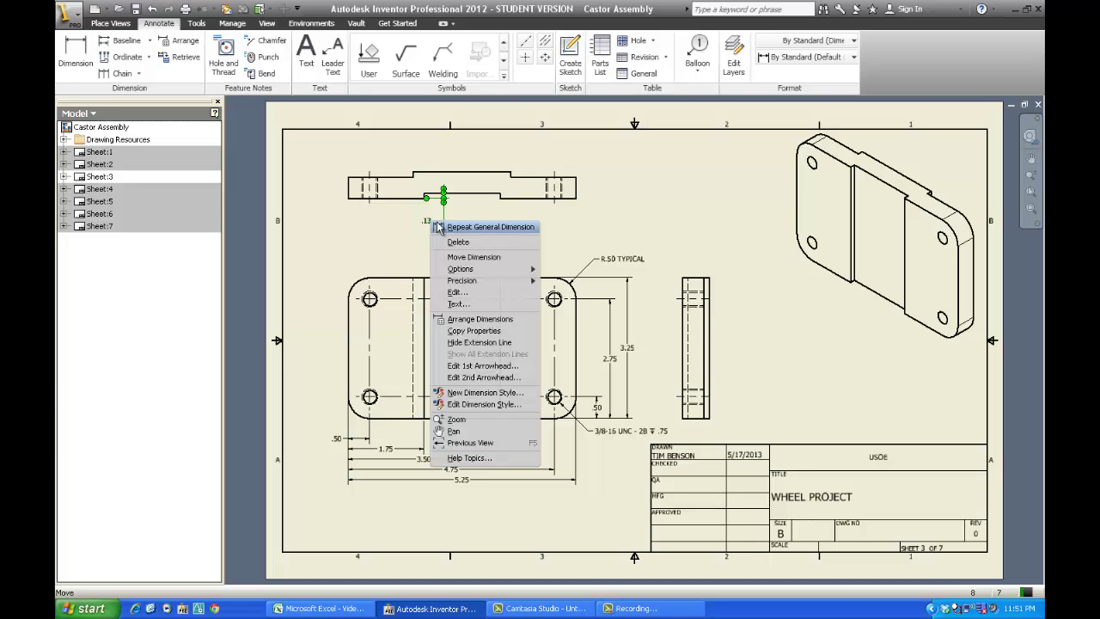
{"action": "left_click", "coordinate": [426, 220]}
Step: Set the recess depth dimension's primary unit precision to three decimal places (3.123)
{"action": "double_click", "coordinate": [428, 220]}
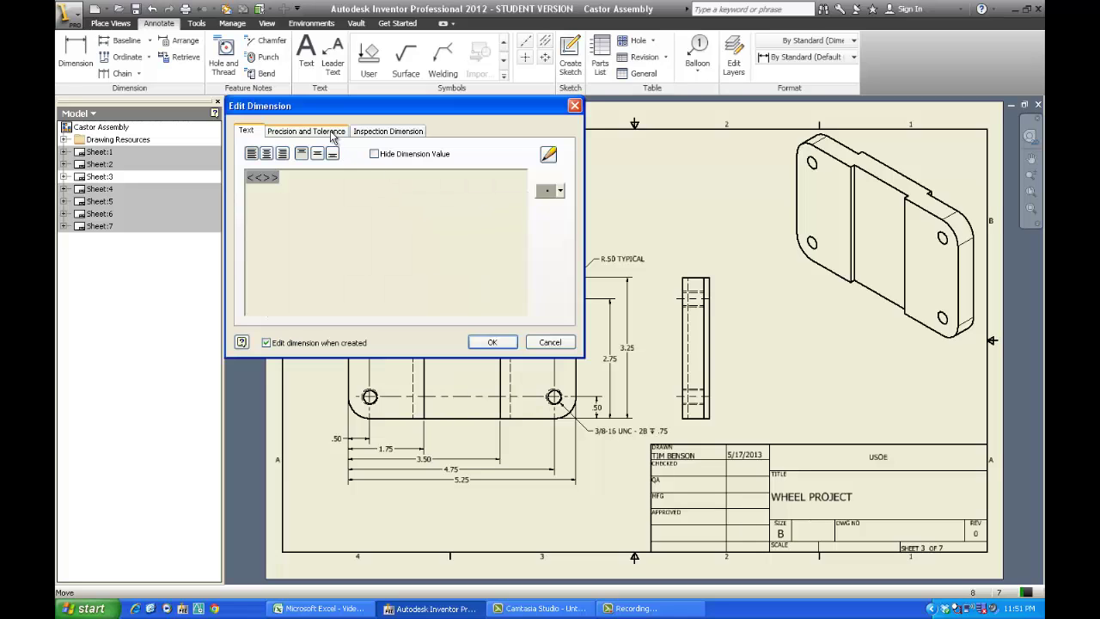
{"action": "left_click", "coordinate": [334, 134]}
{"action": "left_click", "coordinate": [522, 202]}
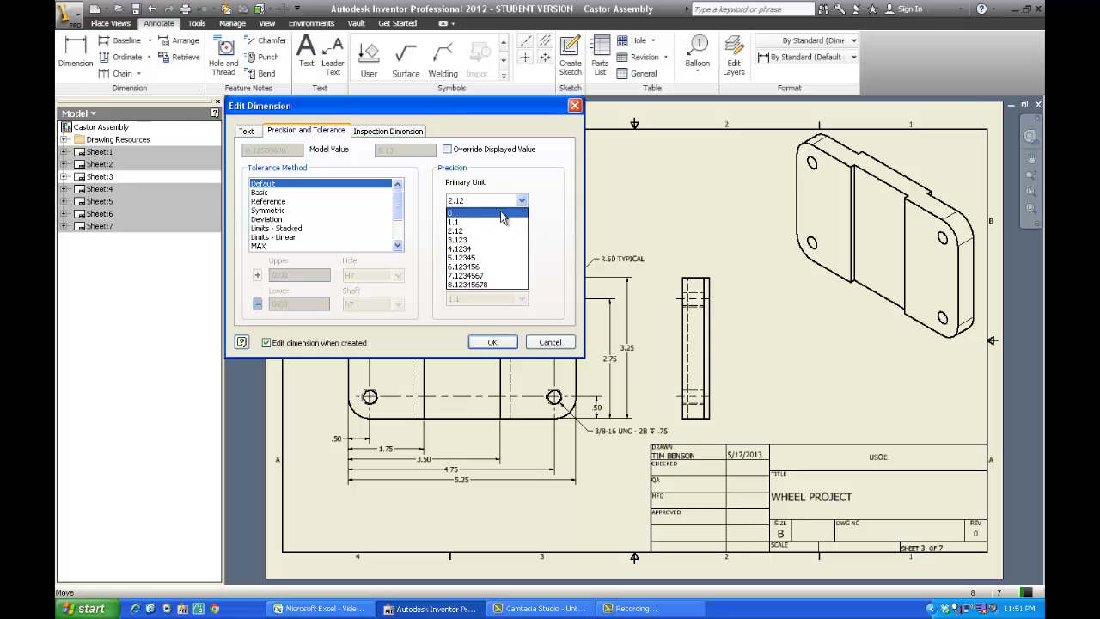
{"action": "left_click", "coordinate": [496, 240]}
{"action": "left_click", "coordinate": [493, 342]}
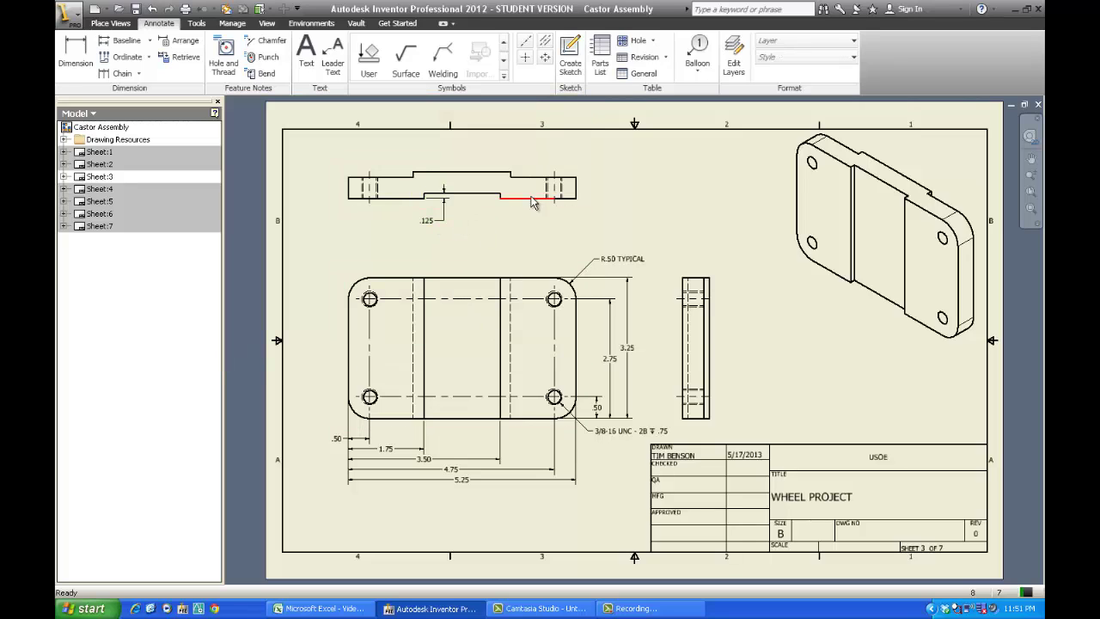
Step: Dimension the height of the top view's raised step beyond the plate's right end, with three-decimal primary unit precision
{"action": "left_click", "coordinate": [85, 49]}
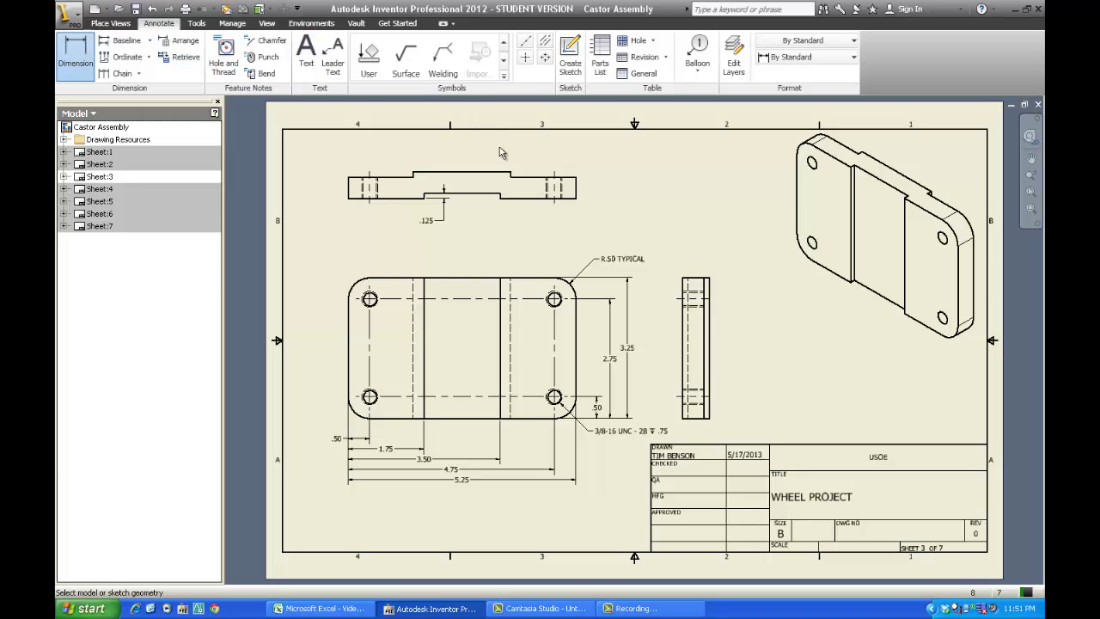
{"action": "left_click", "coordinate": [507, 171]}
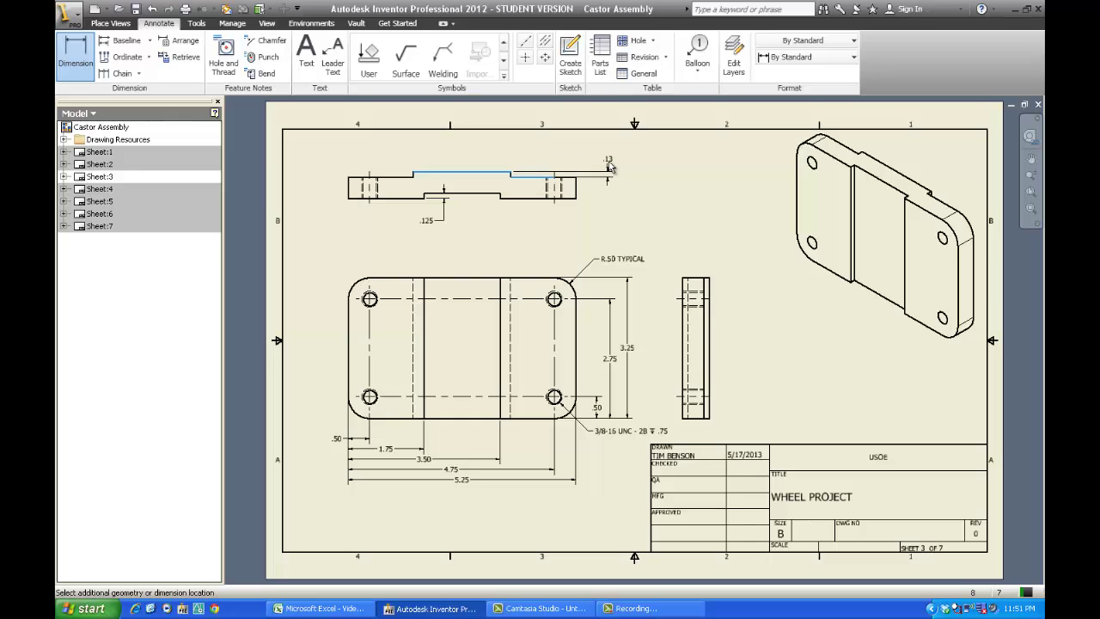
{"action": "left_click", "coordinate": [610, 166]}
{"action": "left_click", "coordinate": [519, 201]}
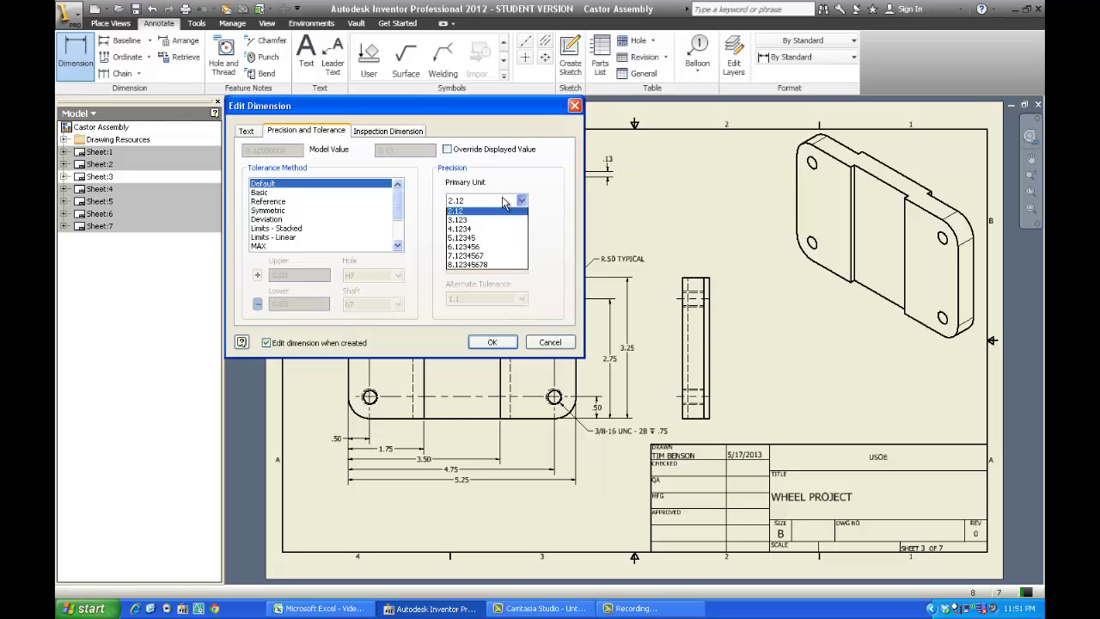
{"action": "left_click", "coordinate": [486, 240]}
{"action": "left_click", "coordinate": [492, 342]}
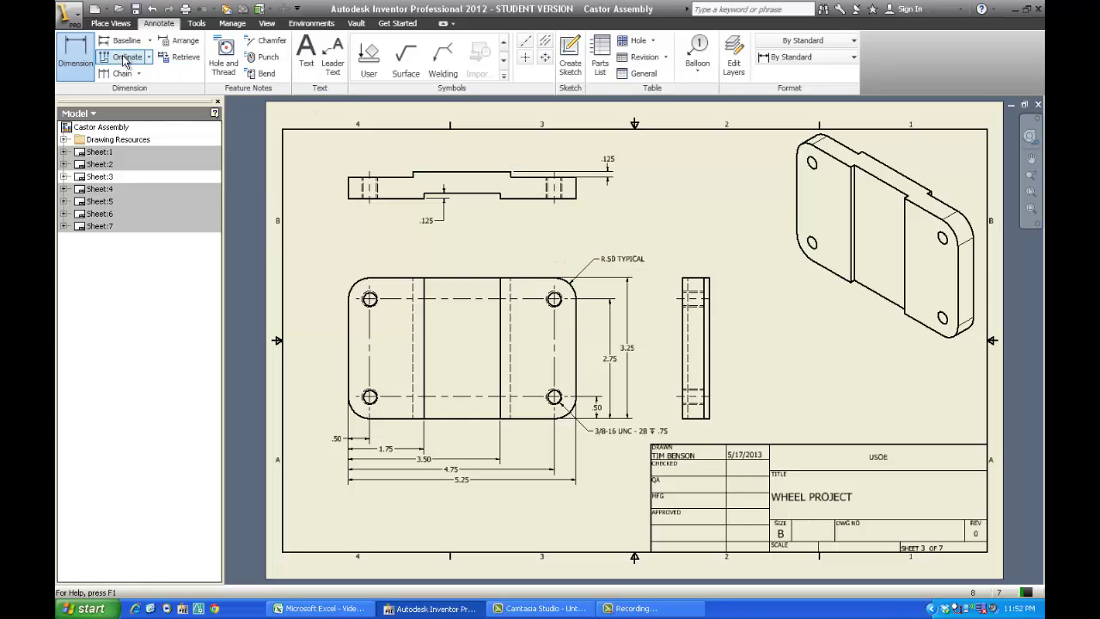
Step: Place a horizontal dimension above the top view from the plate's left edge to the raised step's left edge
{"action": "left_click", "coordinate": [348, 188]}
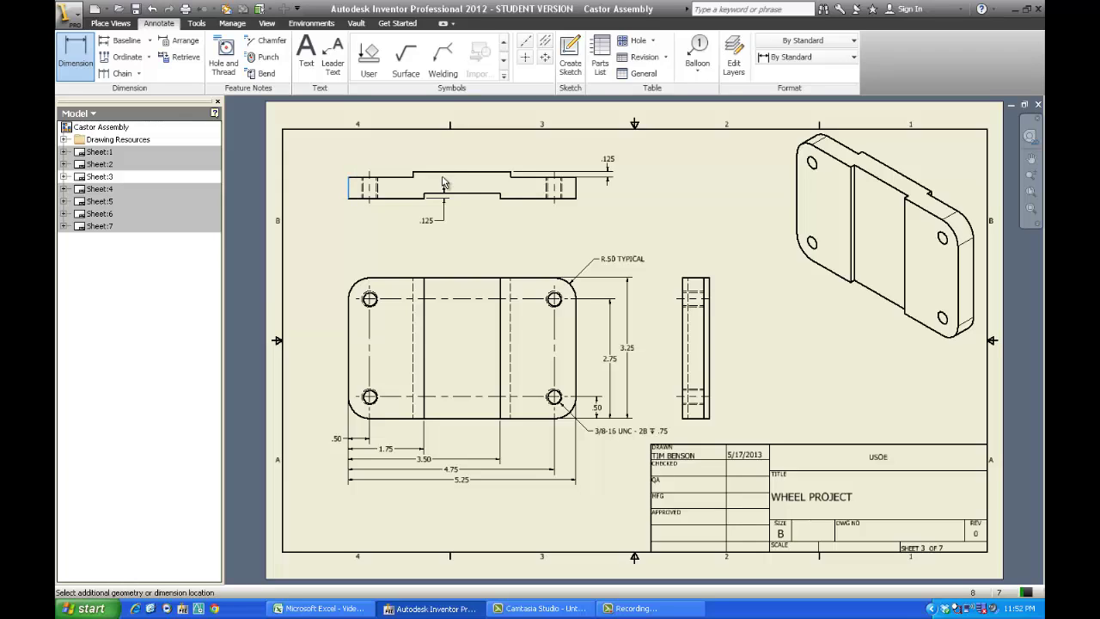
{"action": "left_click", "coordinate": [413, 177]}
{"action": "left_click", "coordinate": [398, 160]}
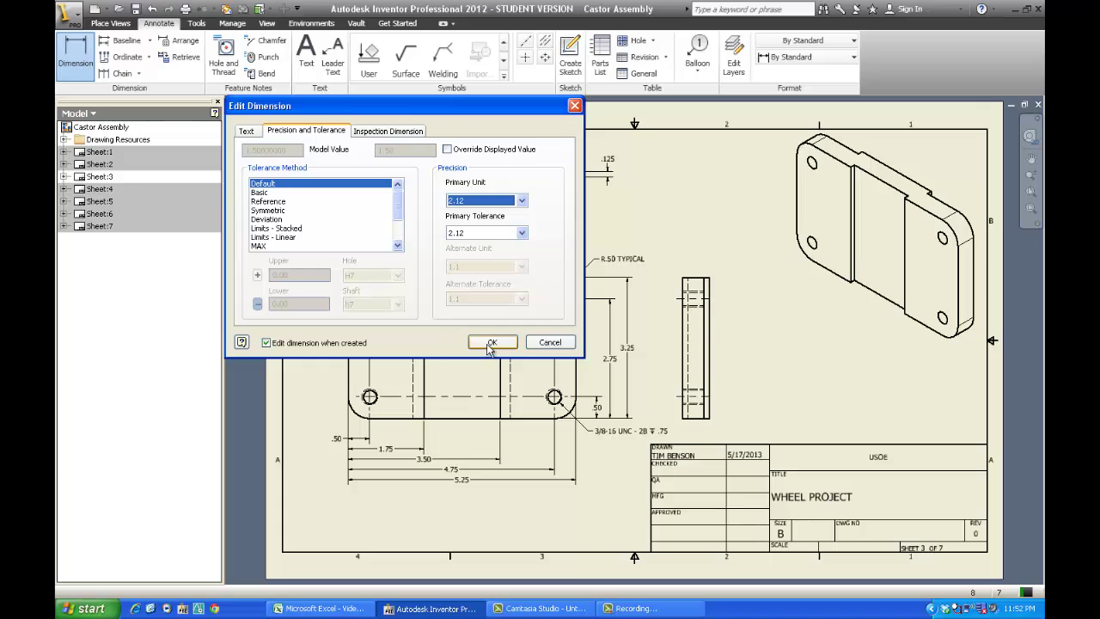
{"action": "left_click", "coordinate": [491, 342]}
Step: Dimension from the top view's left edge to the raised step's right end above the first dimension, and move the view slightly down
{"action": "left_click", "coordinate": [348, 187]}
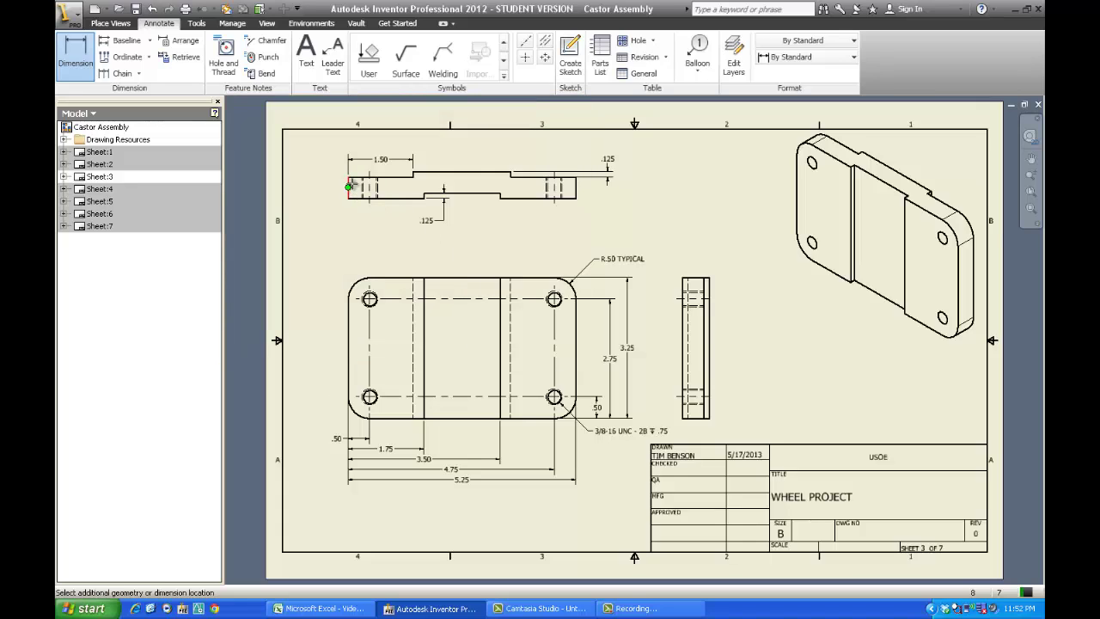
{"action": "left_click", "coordinate": [509, 172]}
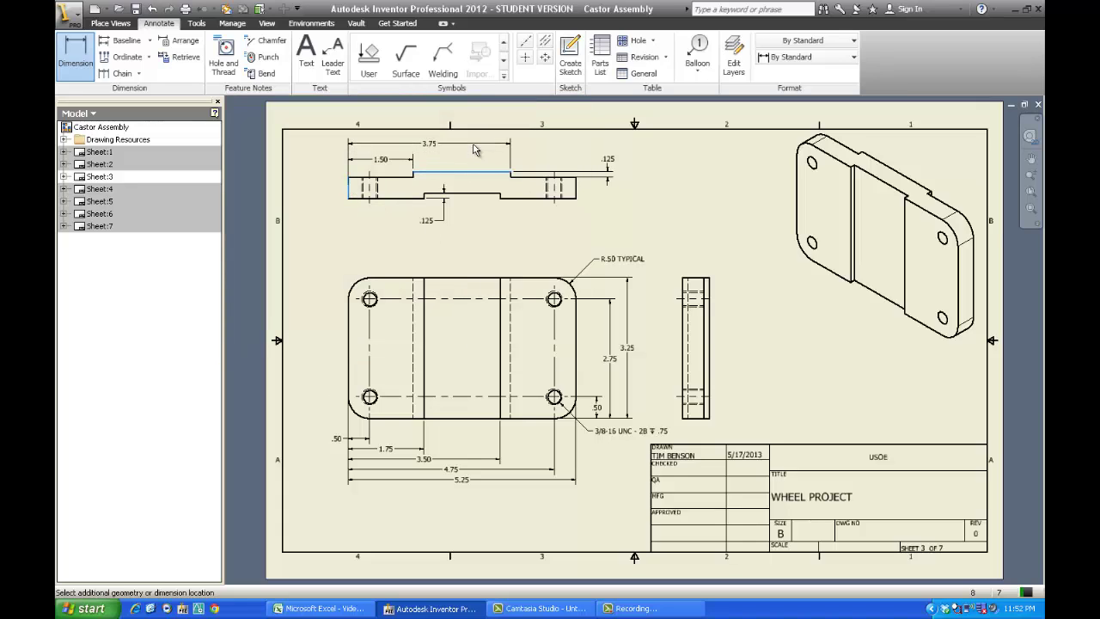
{"action": "left_click", "coordinate": [482, 158]}
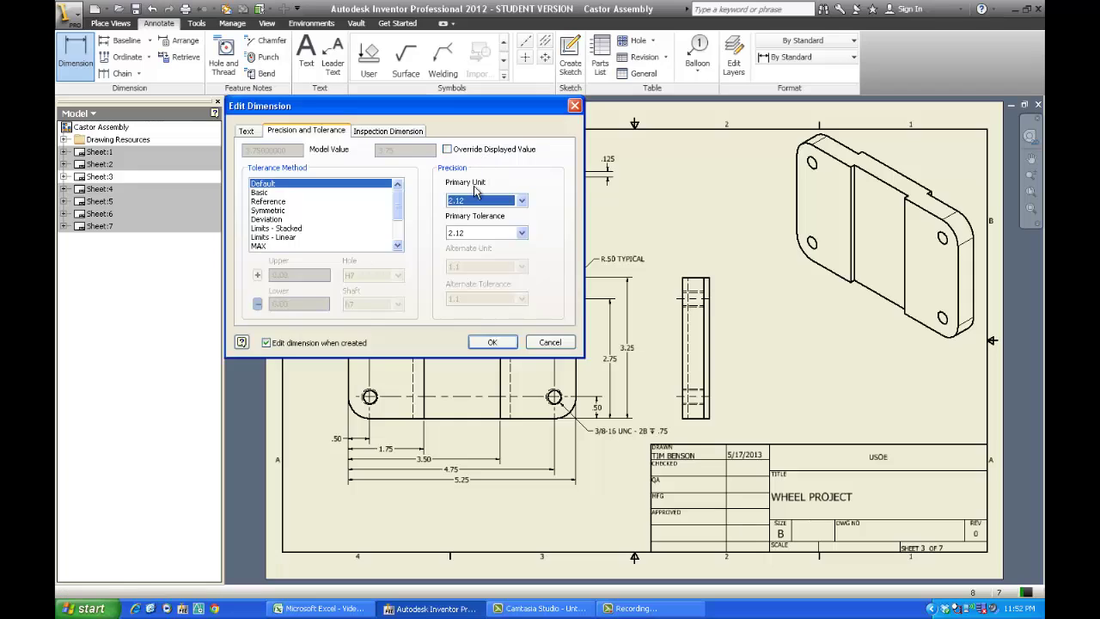
{"action": "left_click", "coordinate": [492, 343]}
{"action": "right_click", "coordinate": [469, 237]}
{"action": "left_click", "coordinate": [507, 243]}
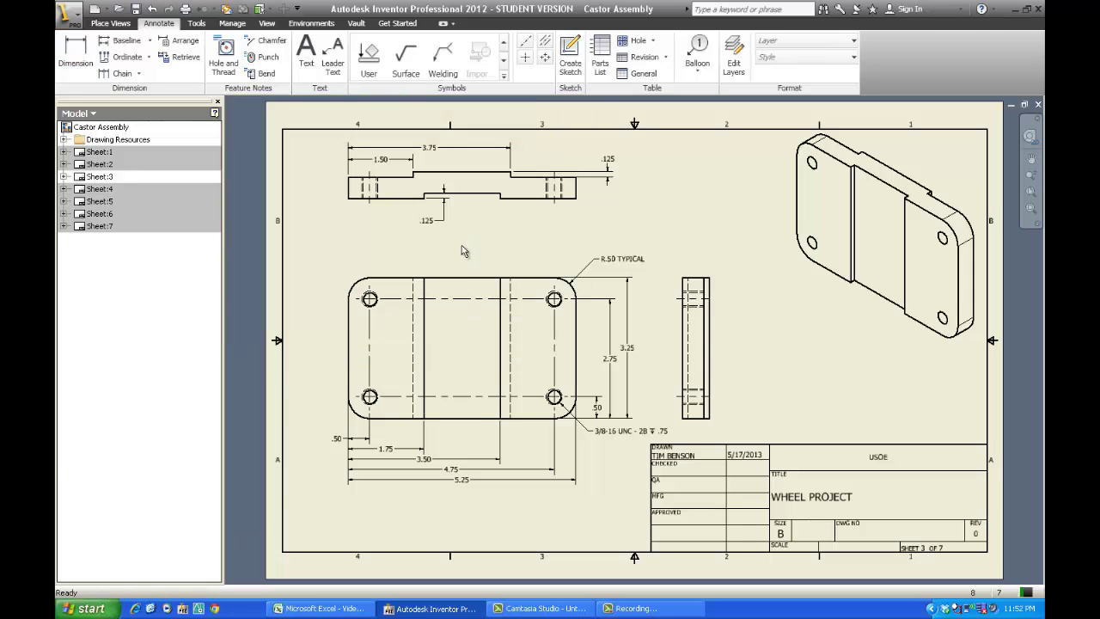
{"action": "left_click_drag", "start_coordinate": [505, 210], "coordinate": [508, 230]}
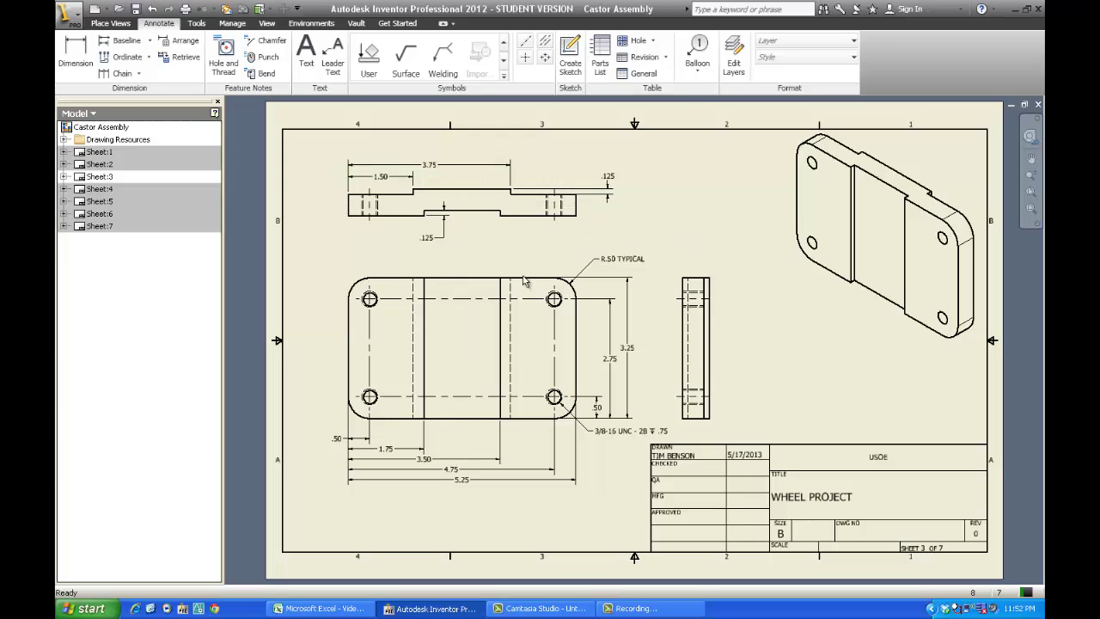